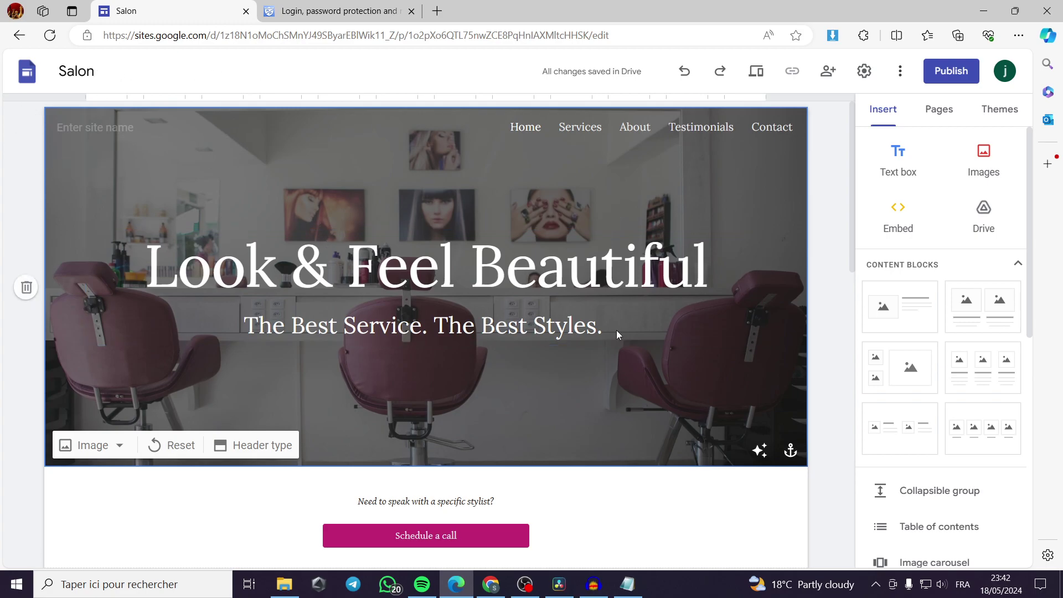
Step: Return to the Sites home and create a new site from the Salon template
left_click(27, 70)
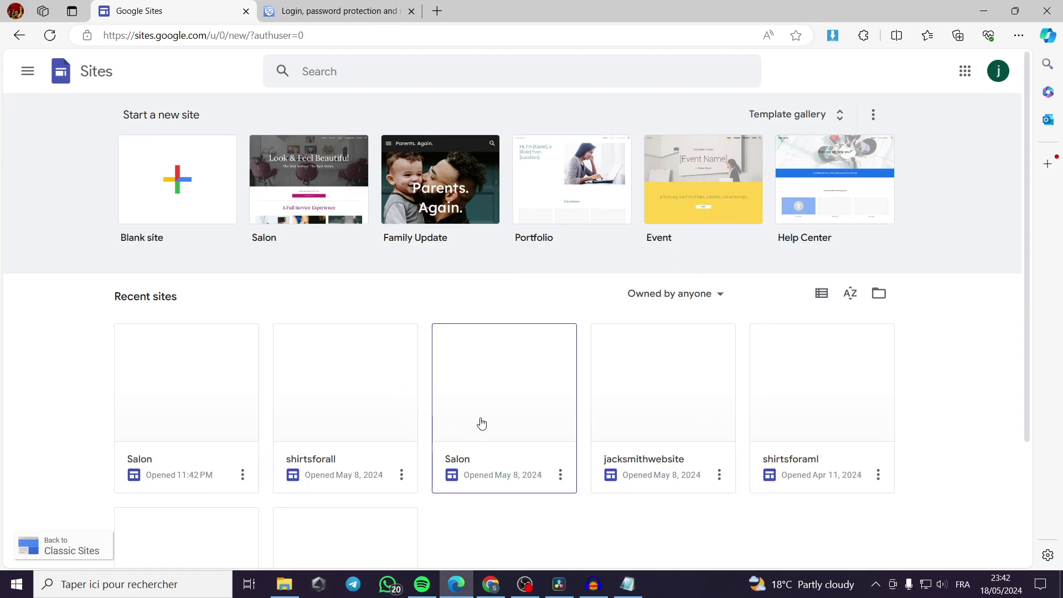
left_click(302, 184)
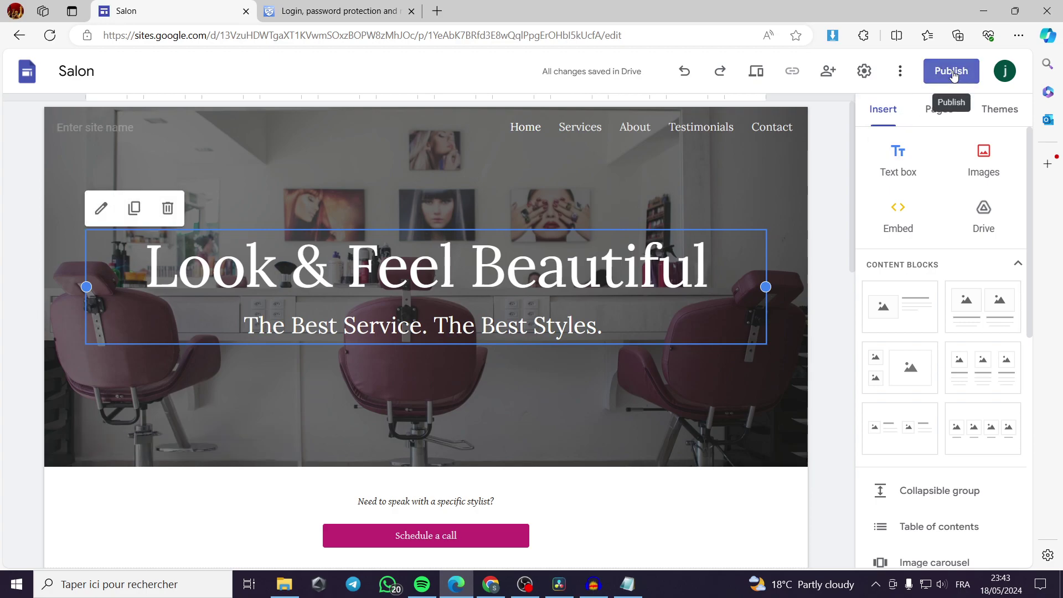
Step: Publish the Salon site to the web under the address saloon2321
left_click(951, 71)
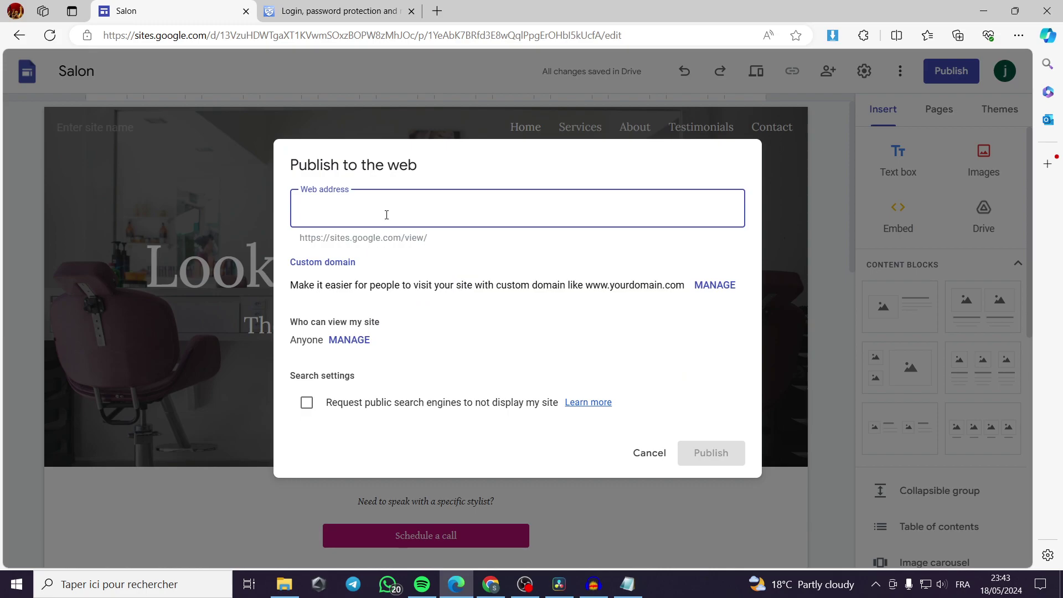
type("s")
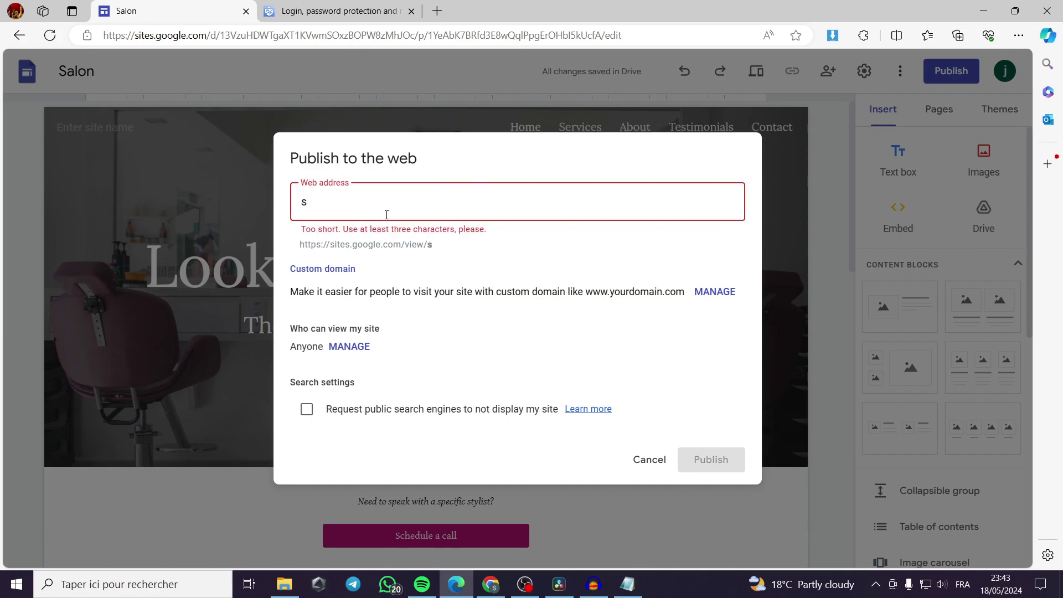
type("al")
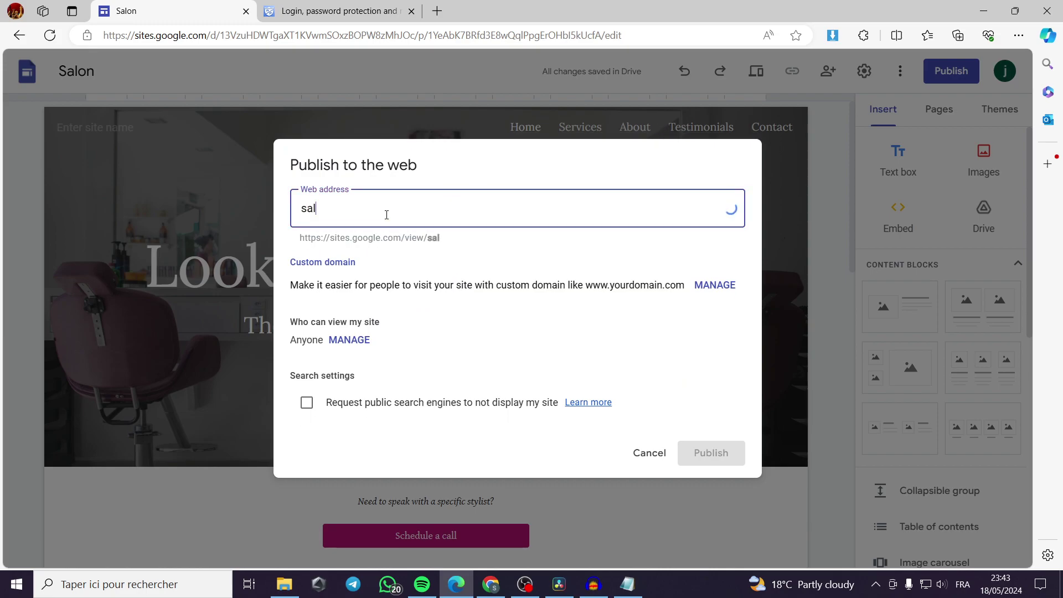
type("oon")
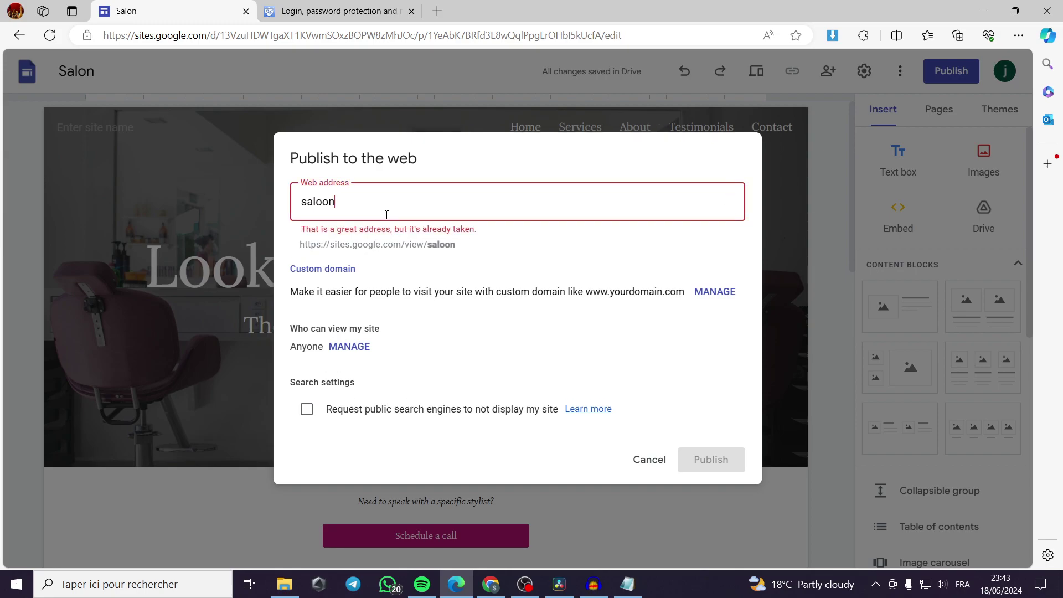
type("23")
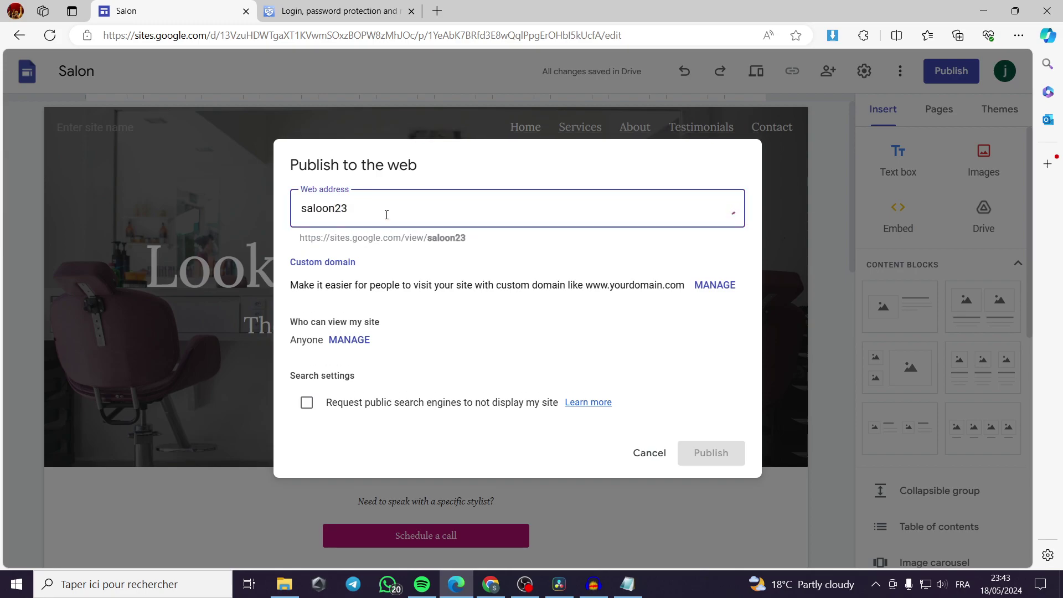
type("21")
left_click(711, 453)
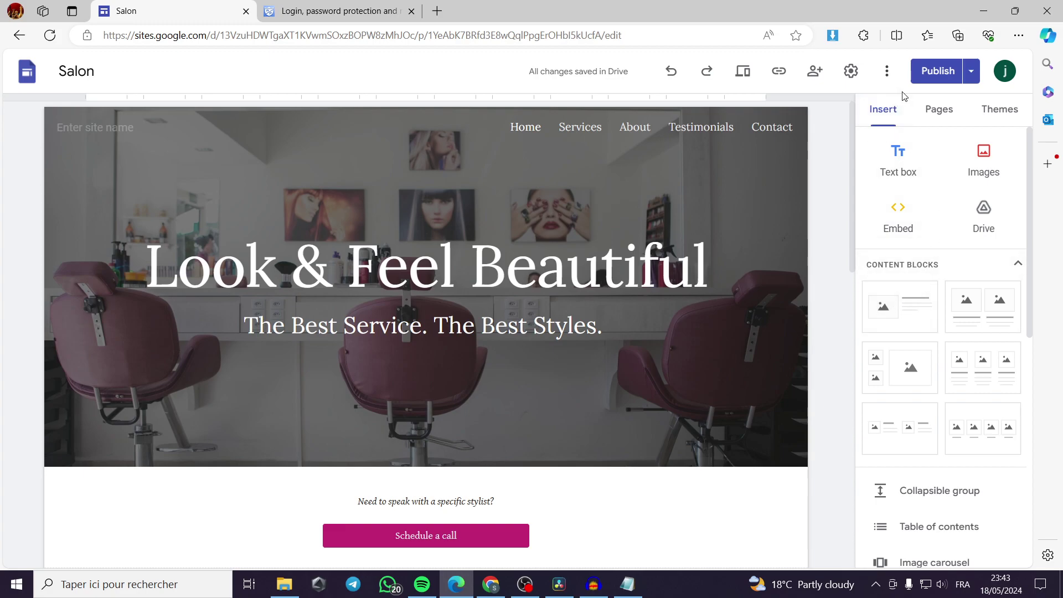
Step: Create a Member area page and drag it to sit right below Home
left_click(939, 109)
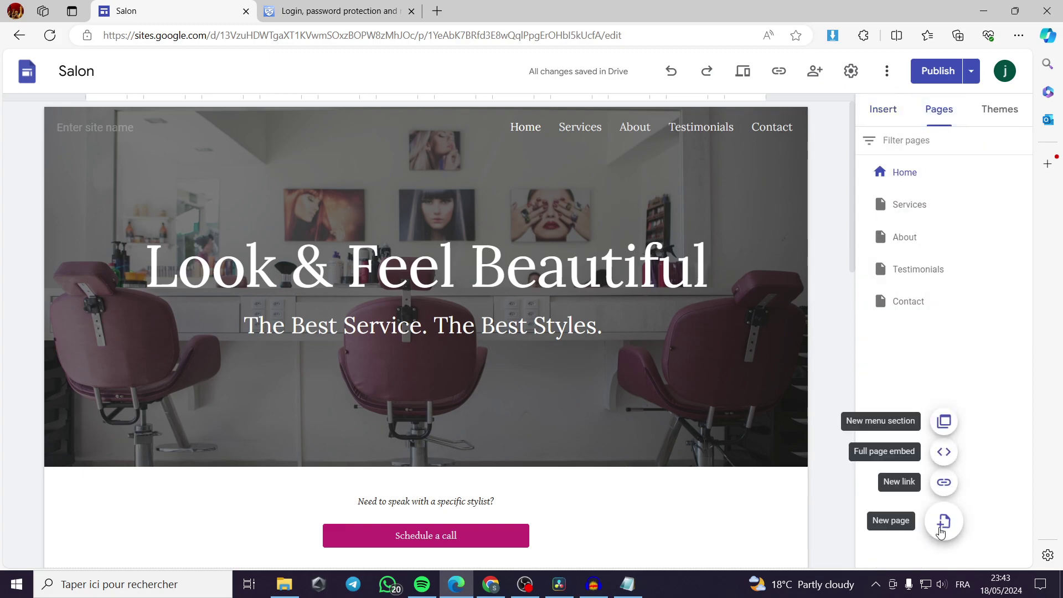
left_click(943, 522)
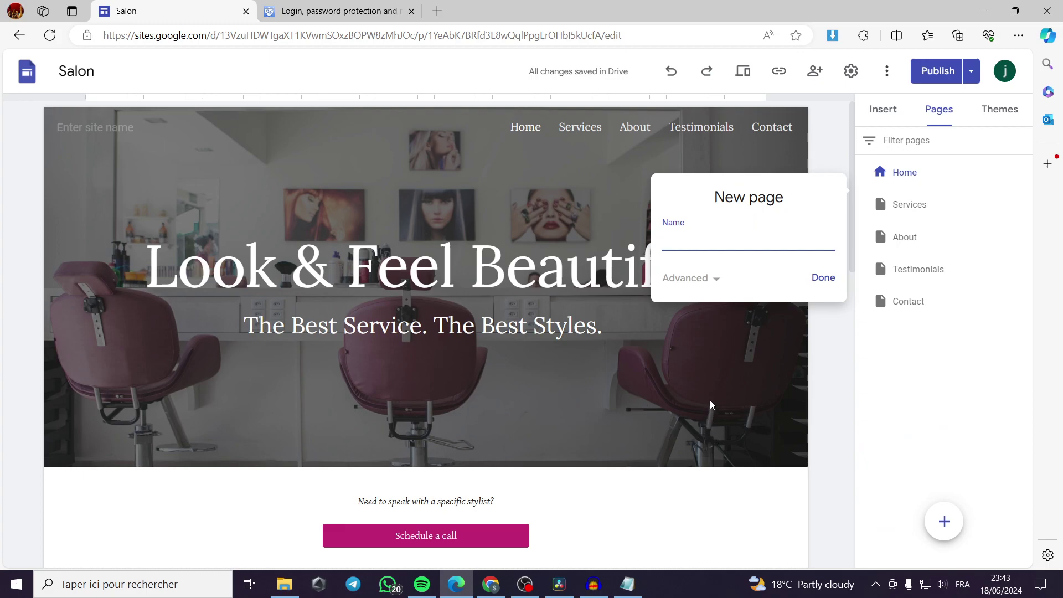
type("Member are")
type("a")
left_click(823, 278)
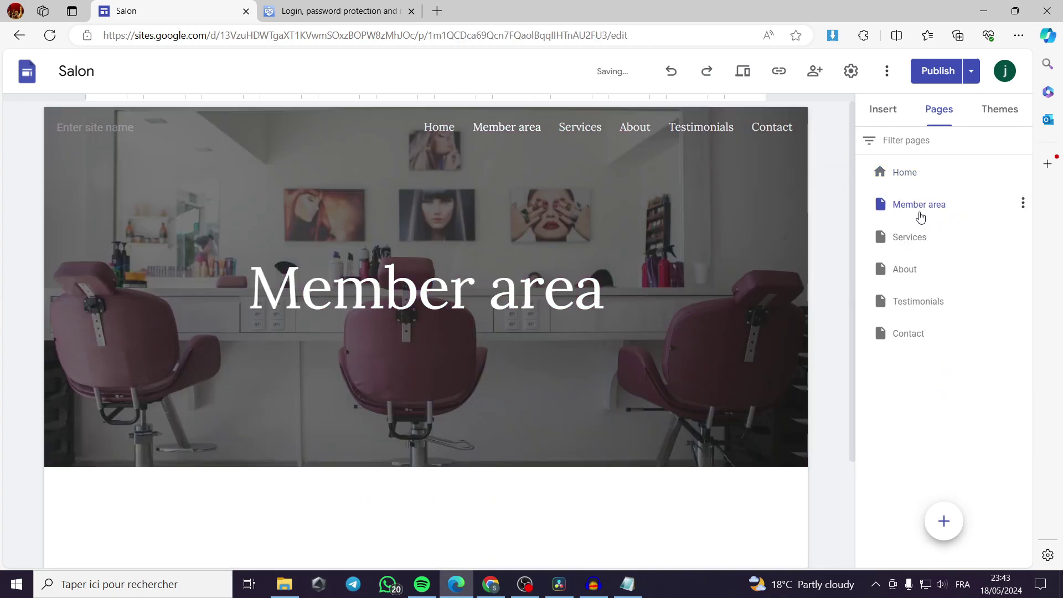
left_click(714, 320)
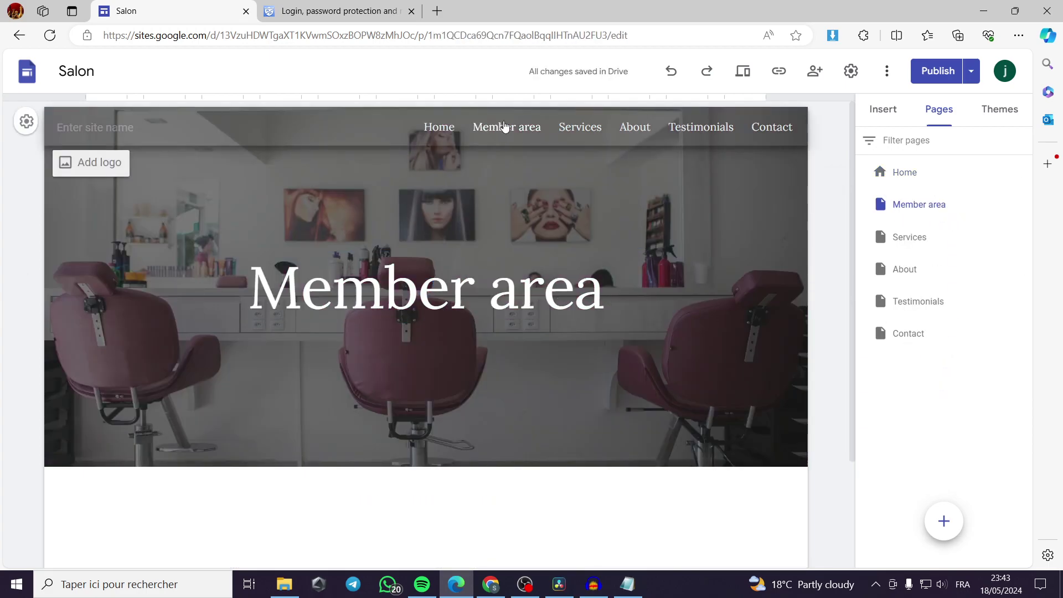
mouse_move(919, 204)
left_mouse_down()
mouse_move(915, 336)
mouse_move(946, 196)
left_mouse_up()
left_click(656, 234)
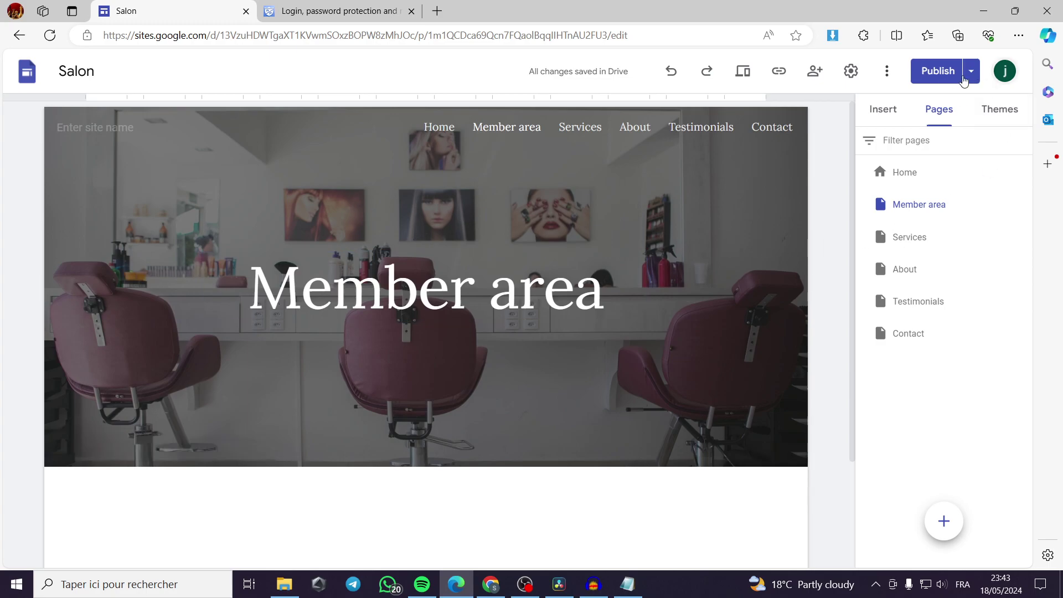
Step: Publish the updated site, view it live, then switch to the AuthPro tab
left_click(938, 71)
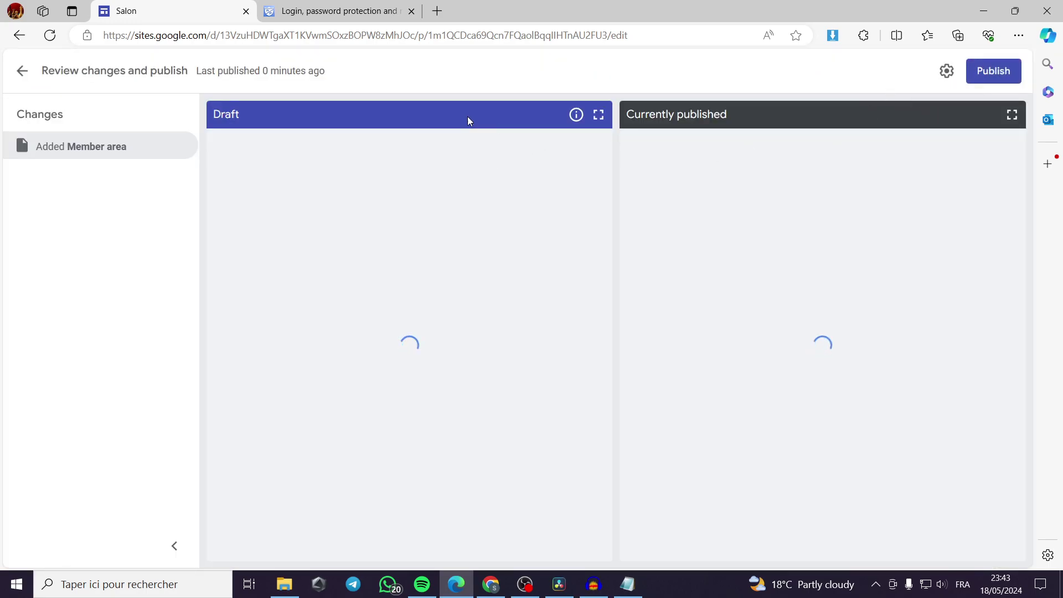
left_click(993, 70)
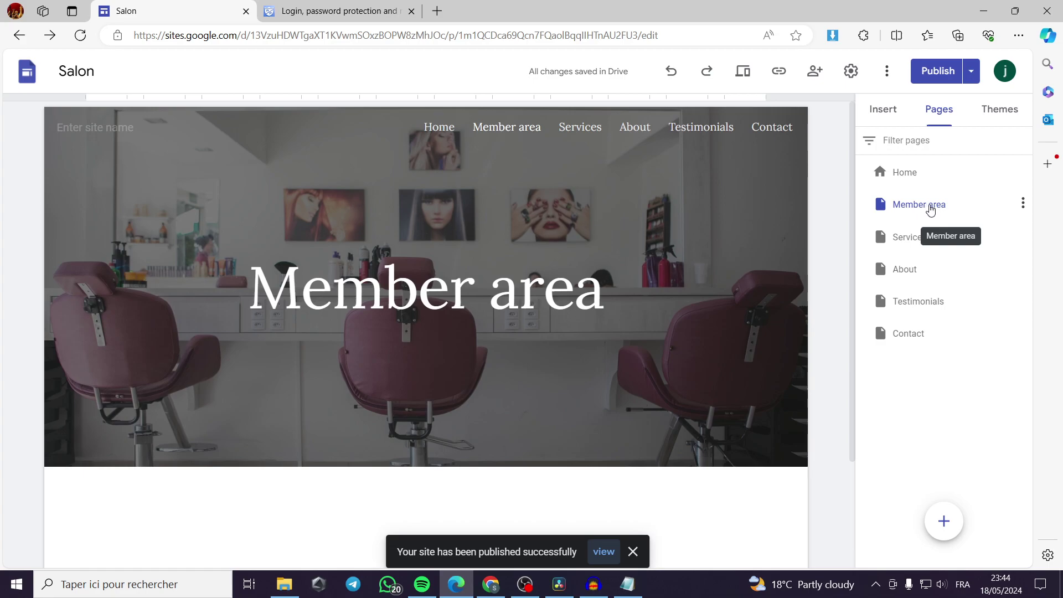
left_click(970, 71)
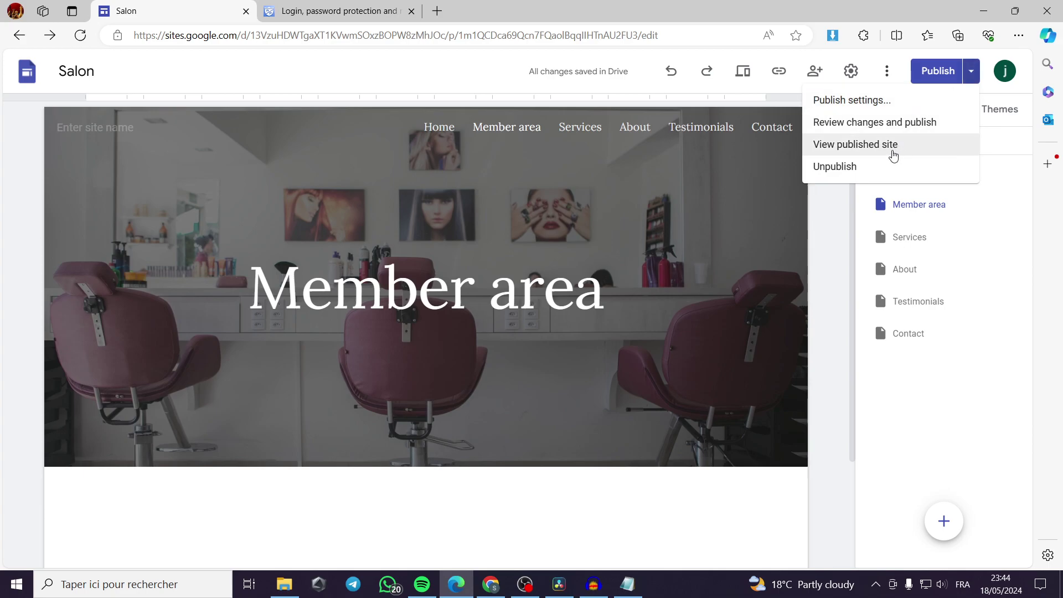
left_click(874, 148)
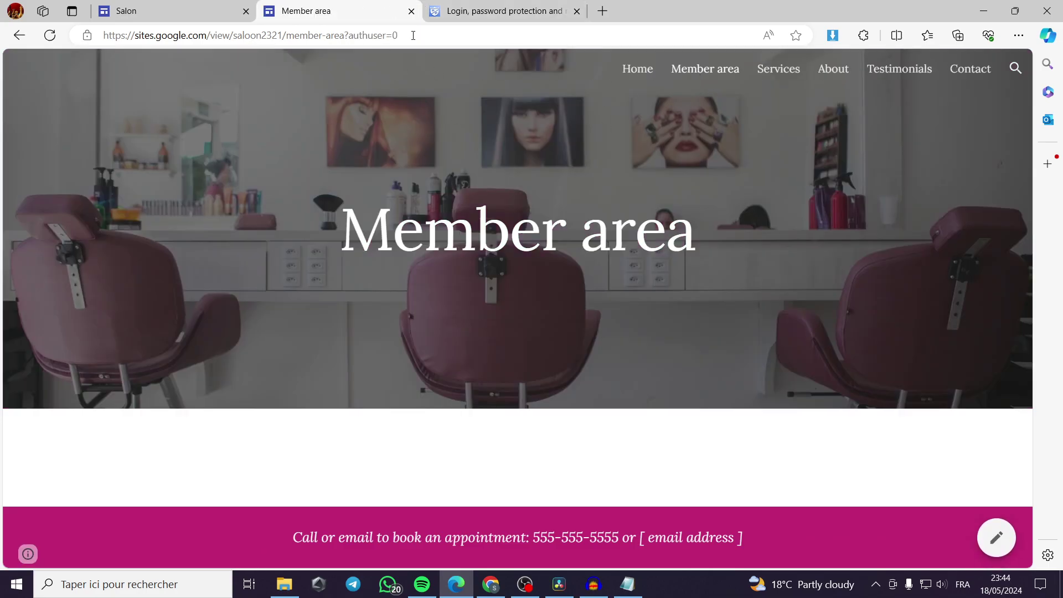
left_click(291, 36)
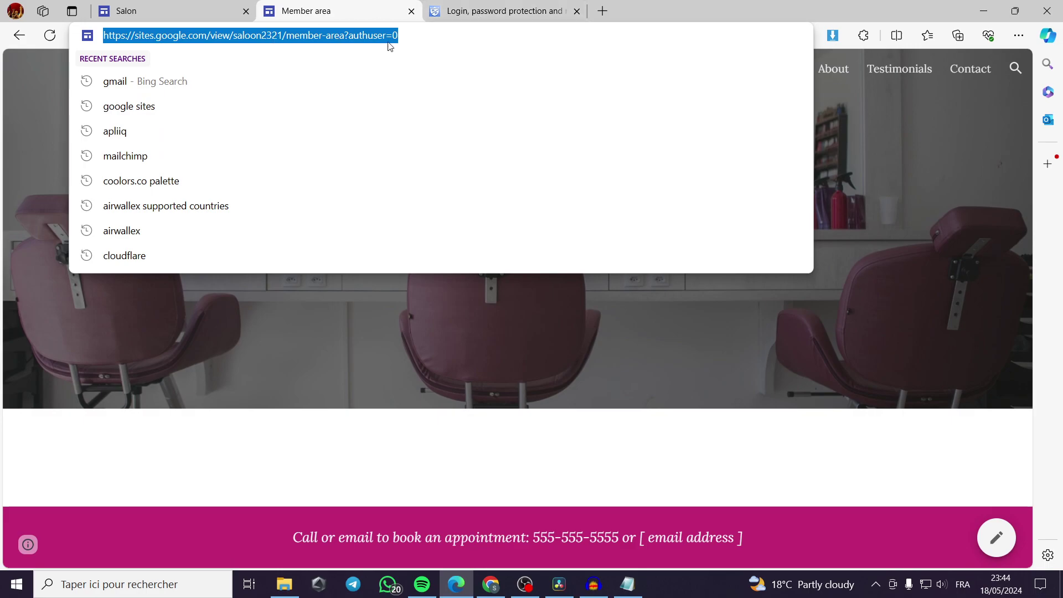
left_click(481, 11)
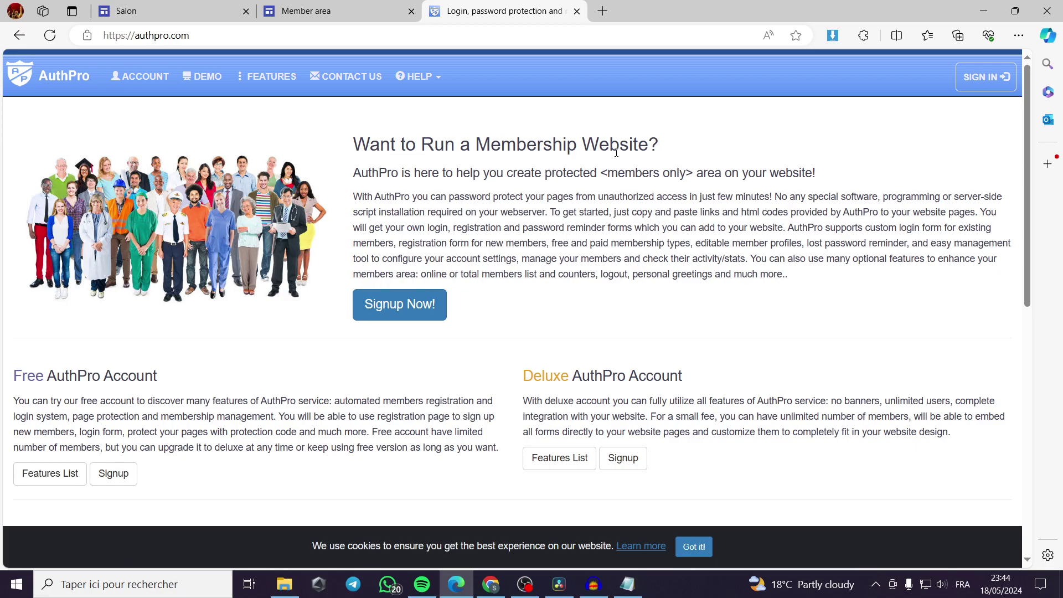
scroll(624, 153, "down", 3)
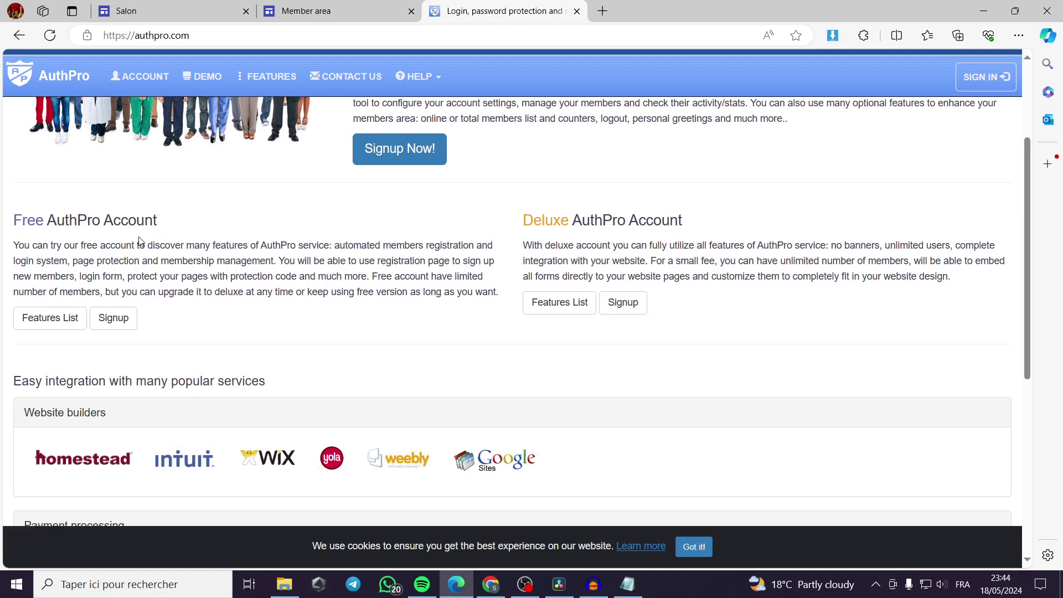
scroll(129, 238, "up", 3)
scroll(664, 299, "down", 4)
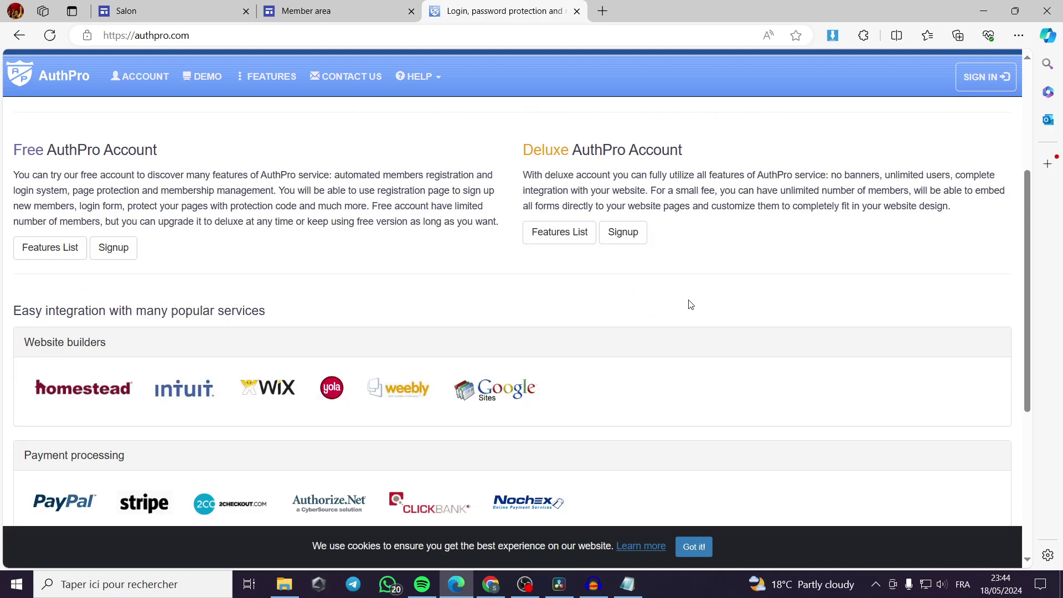
scroll(688, 305, "down", 3)
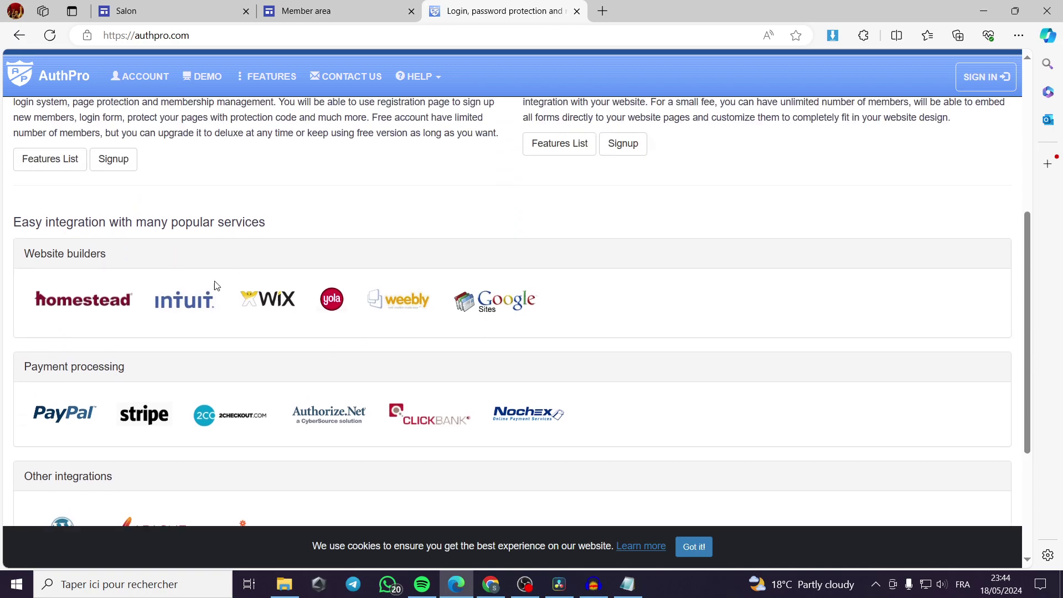
scroll(583, 305, "up", 5)
scroll(212, 202, "down", 2)
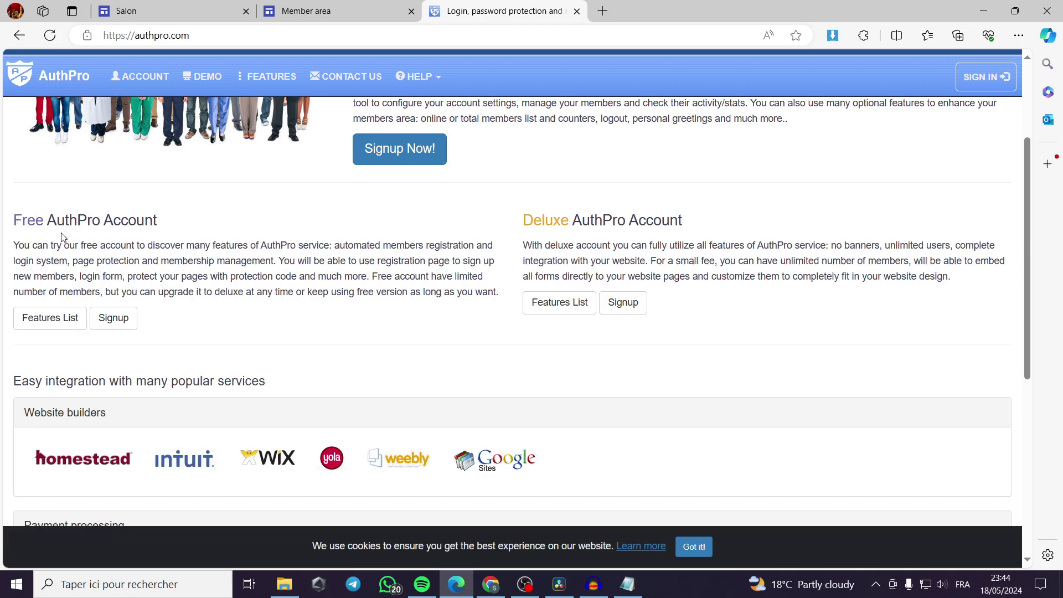
Step: Begin signup for a Free AuthPro Account from the authpro.com home page
left_click(114, 317)
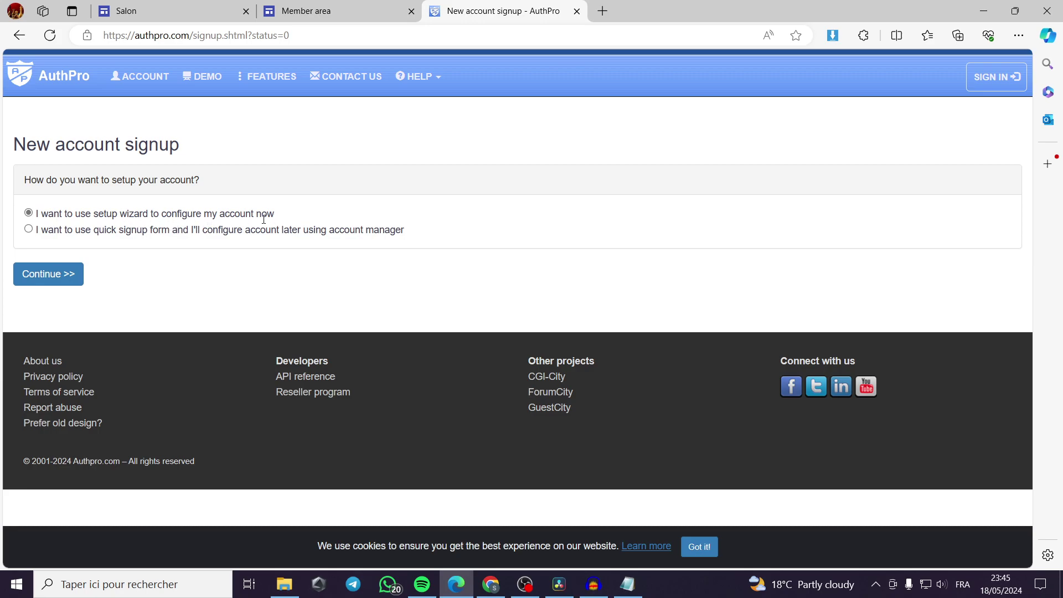
Step: Choose the setup wizard and autofill the username, trimming off its email domain
left_click(48, 273)
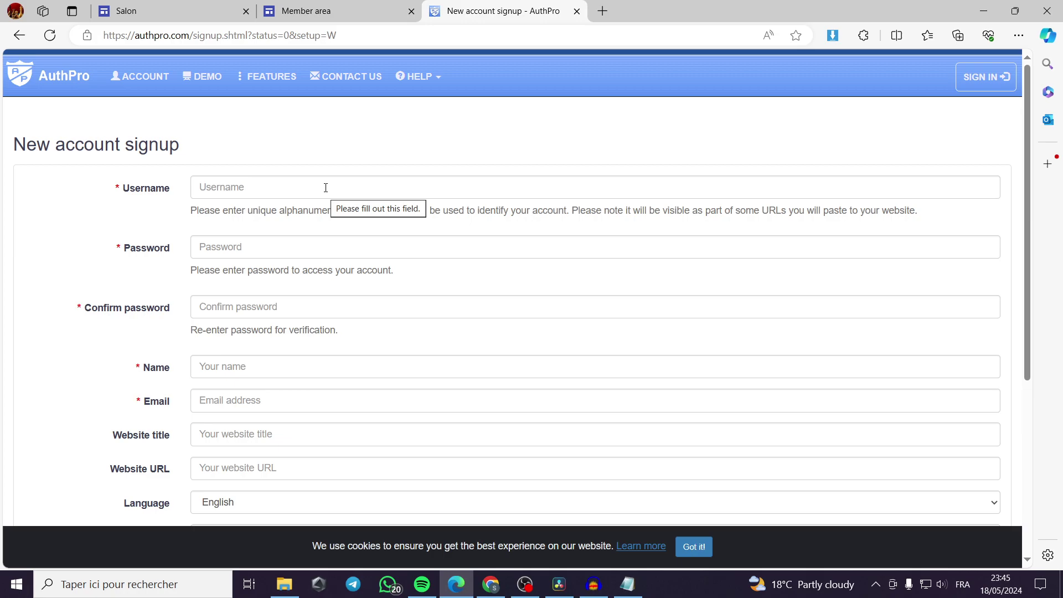
left_click(283, 188)
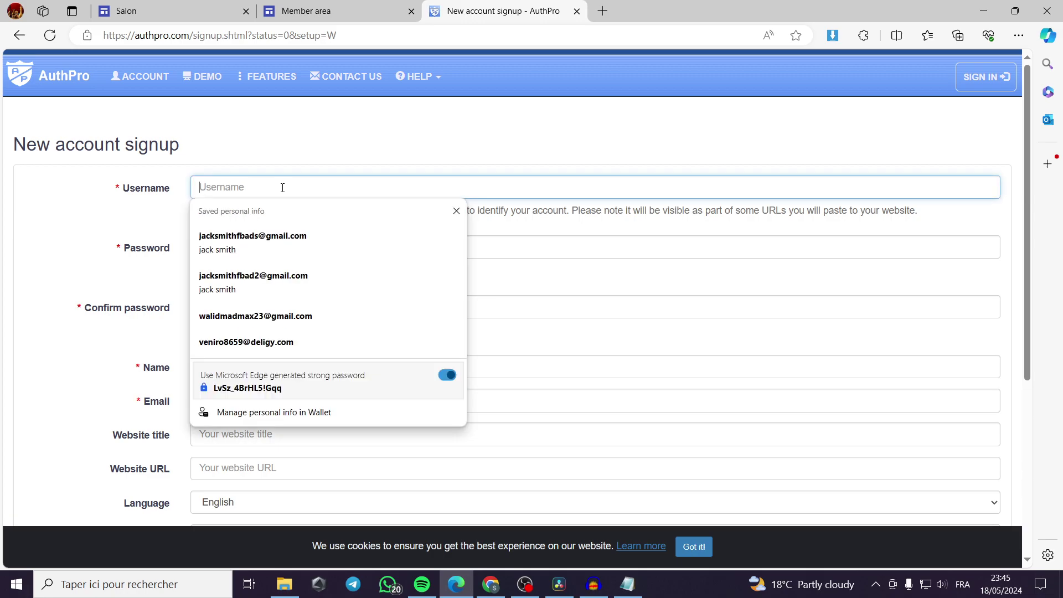
left_click(266, 237)
left_click_drag(317, 187, 264, 187)
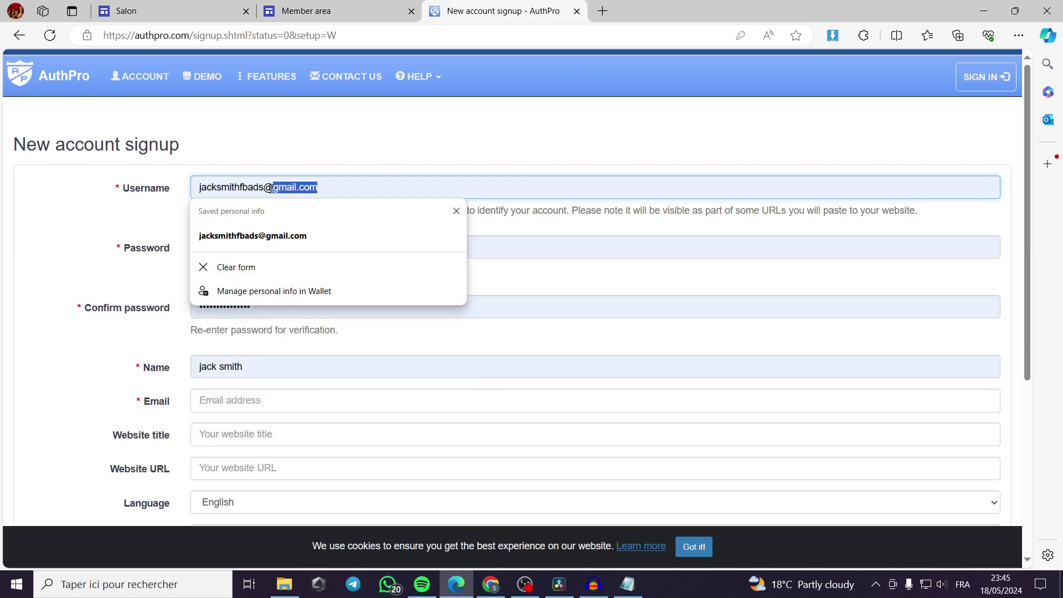
key("BackSpace")
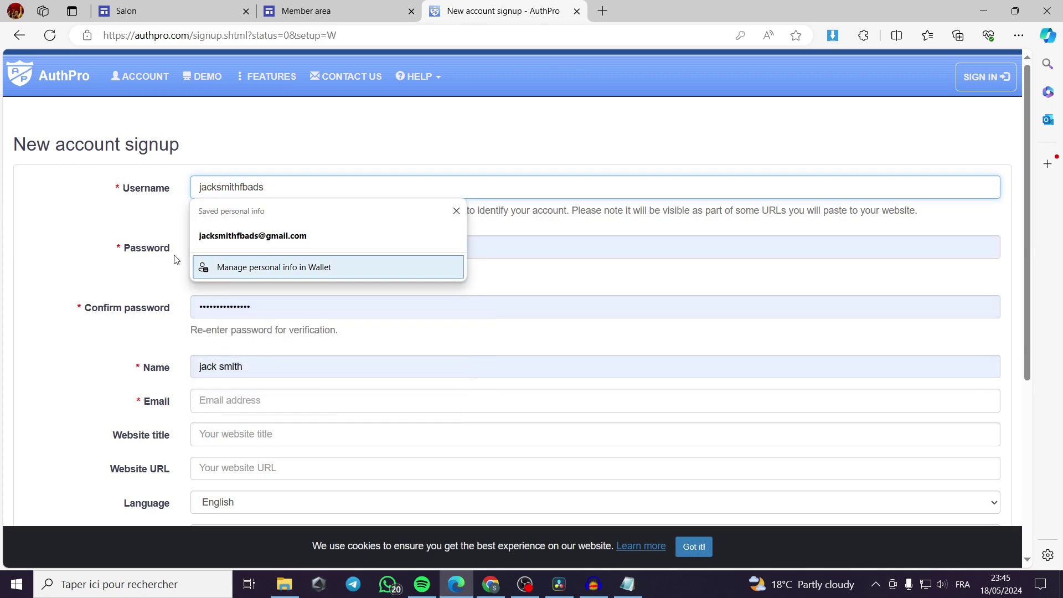
left_click(151, 219)
Step: Replace the suggested password with a typed password and its confirmation
left_click_drag(269, 246, 181, 250)
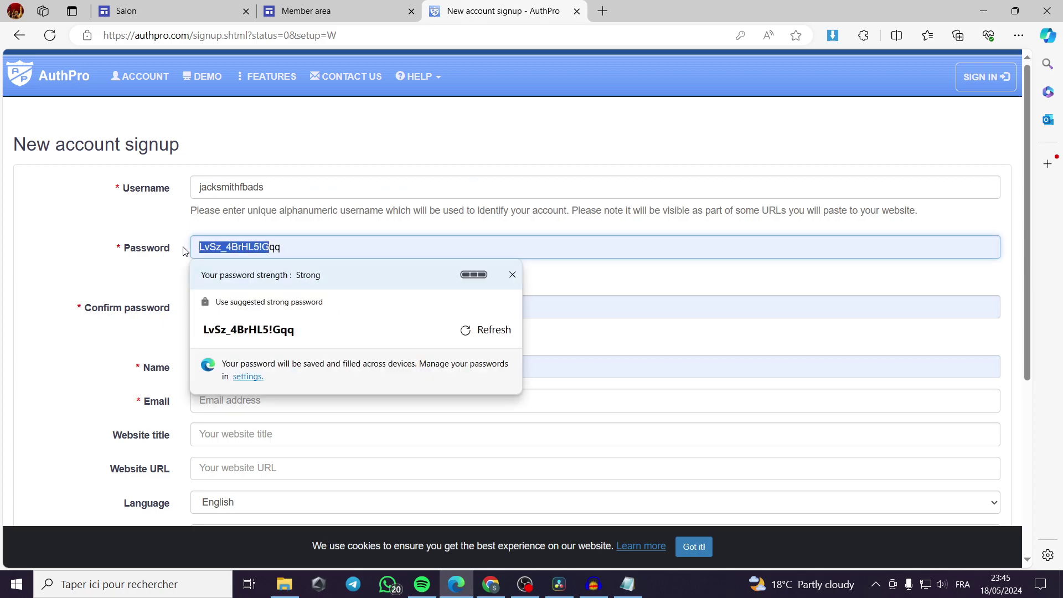
key("ctrl+a")
key("BackSpace")
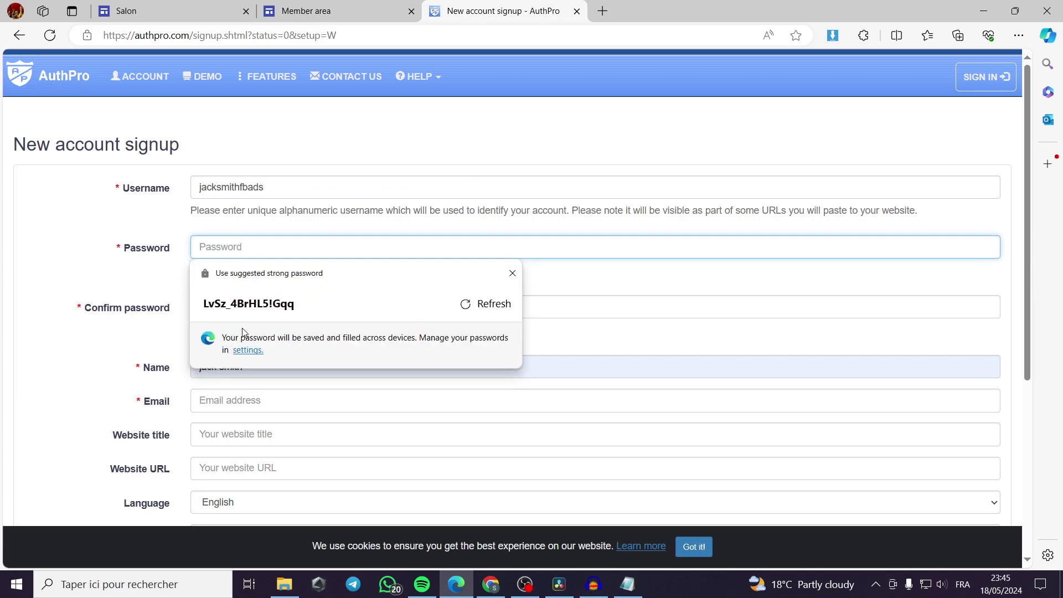
left_click(124, 277)
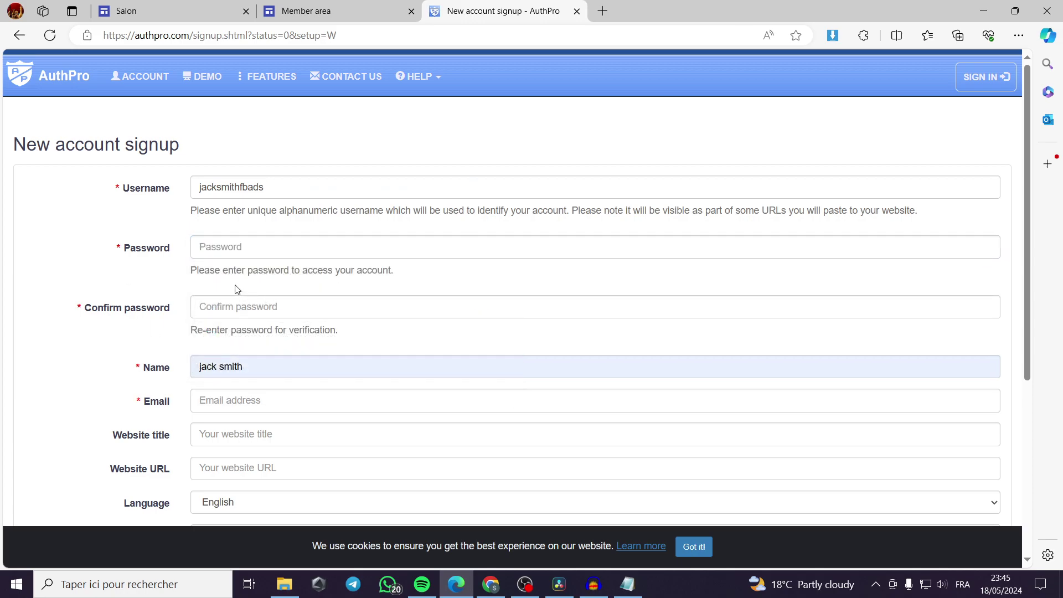
left_click(250, 247)
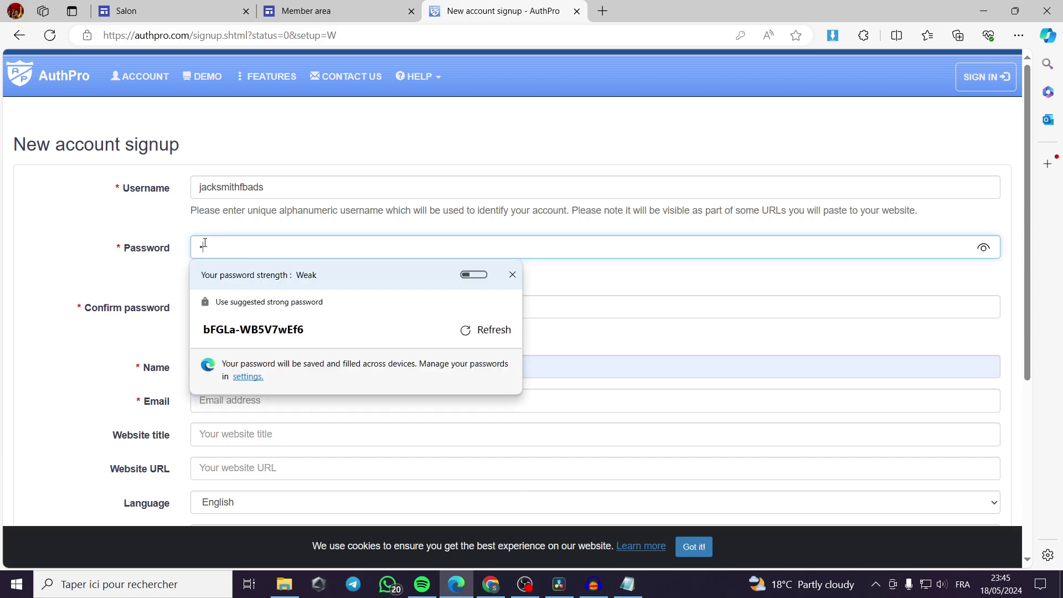
key("BackSpace")
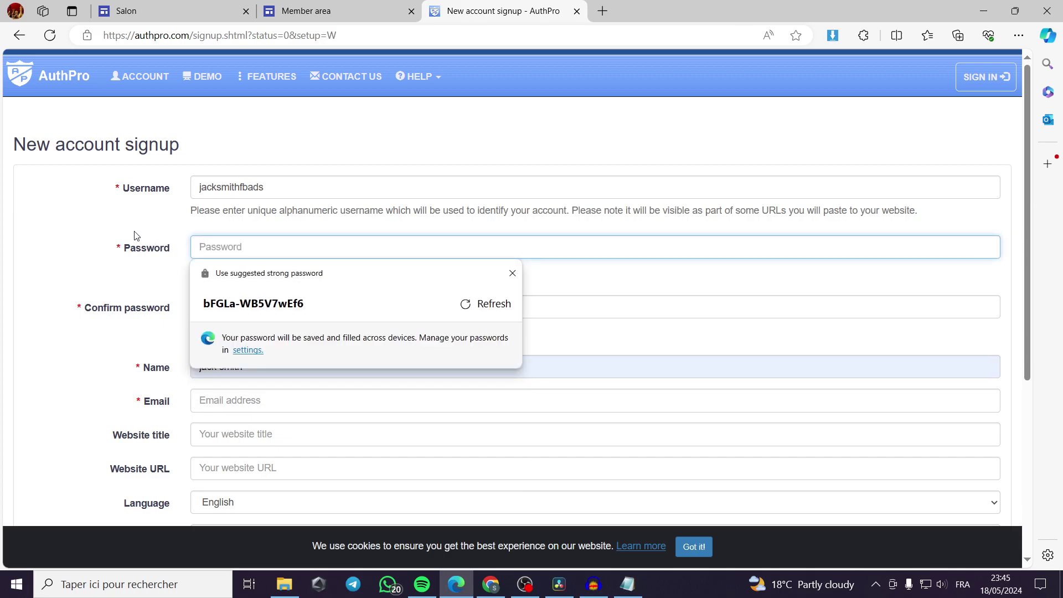
left_click(285, 308)
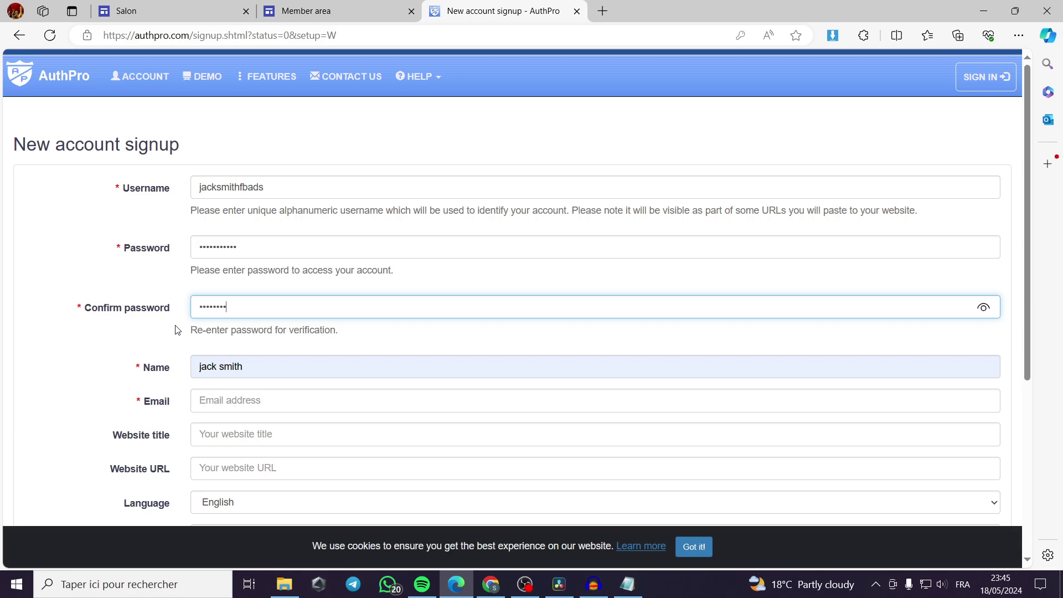
Step: Autofill the saved email address and untick the email-updates subscription
left_click(265, 400)
left_click(267, 266)
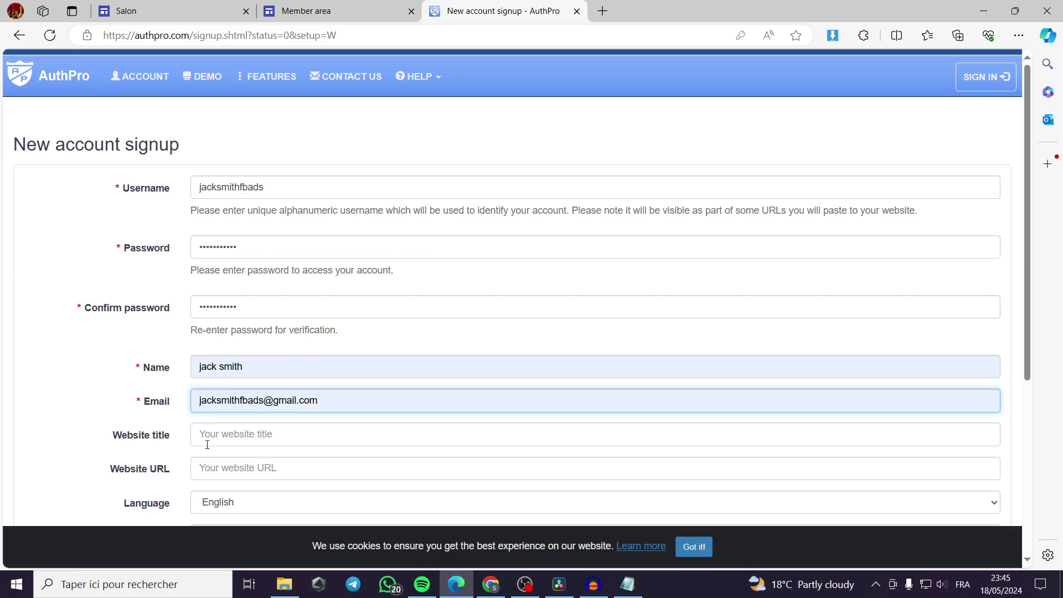
scroll(164, 449, "down", 2)
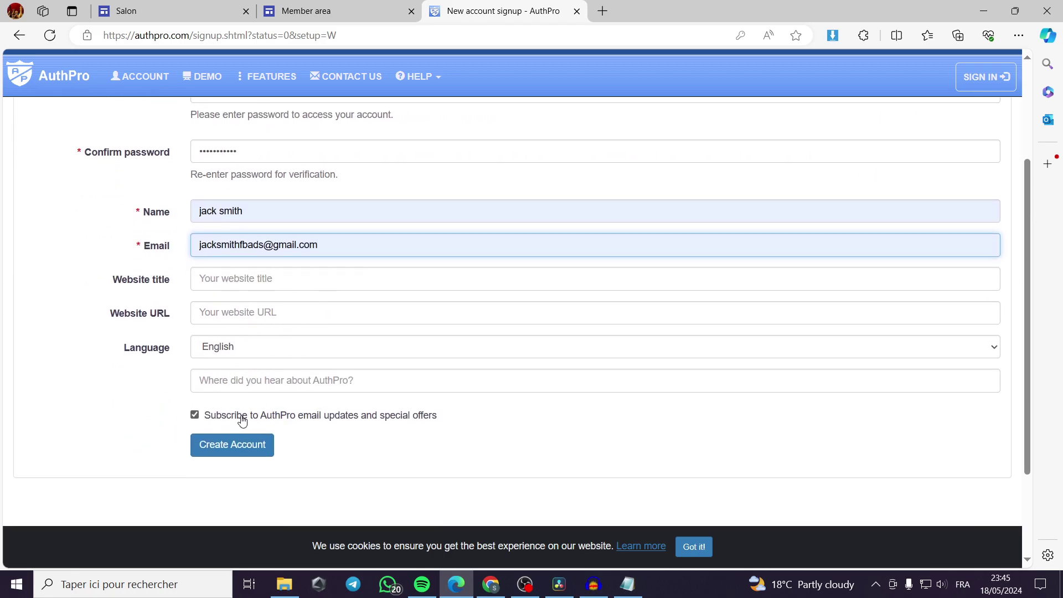
left_click(195, 415)
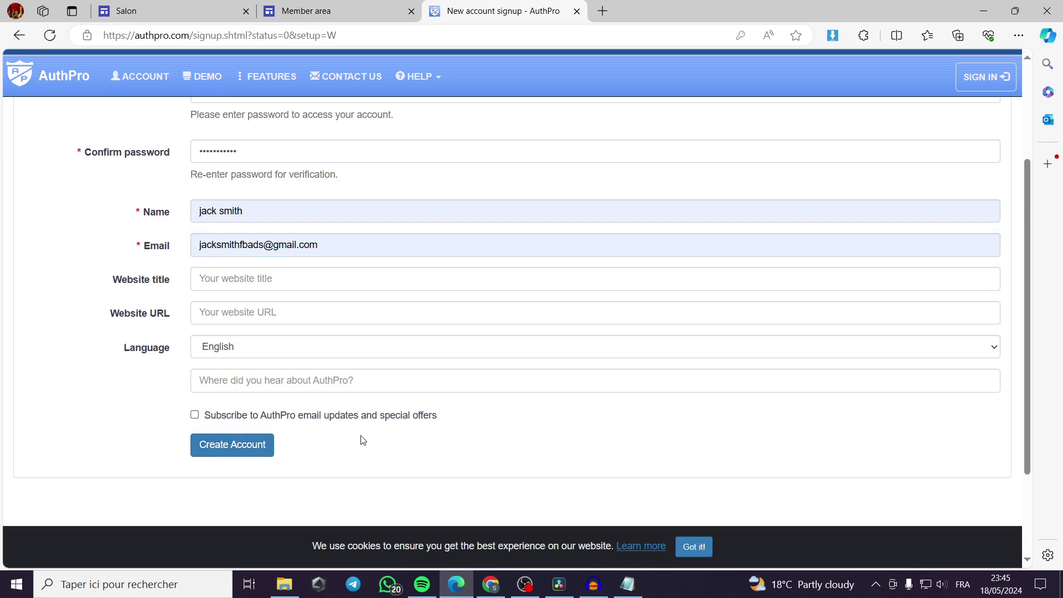
Step: Submit the signup form, then go back after the password-mismatch error
left_click(232, 445)
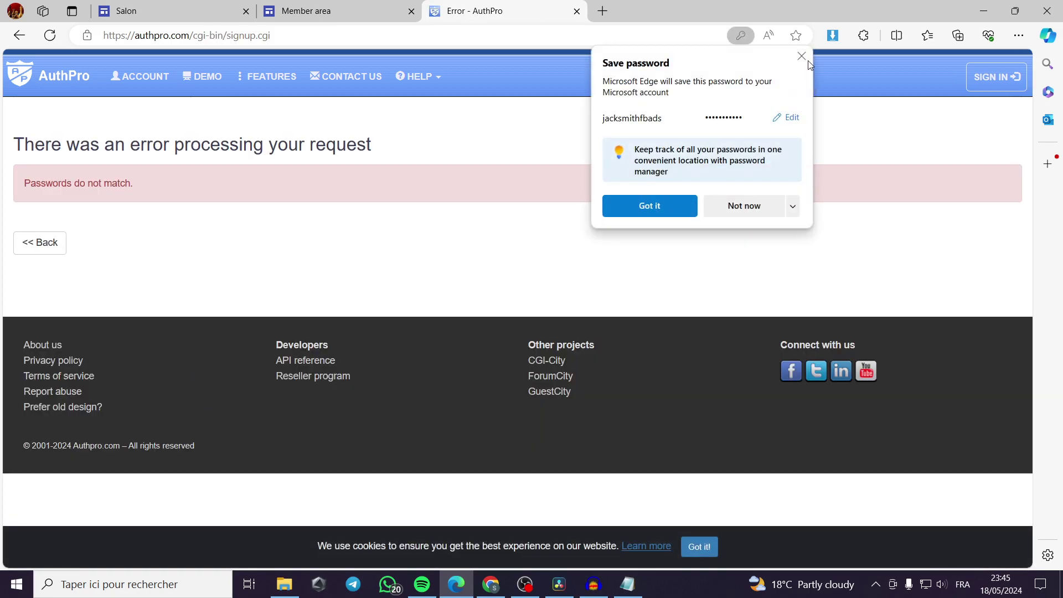
left_click(800, 56)
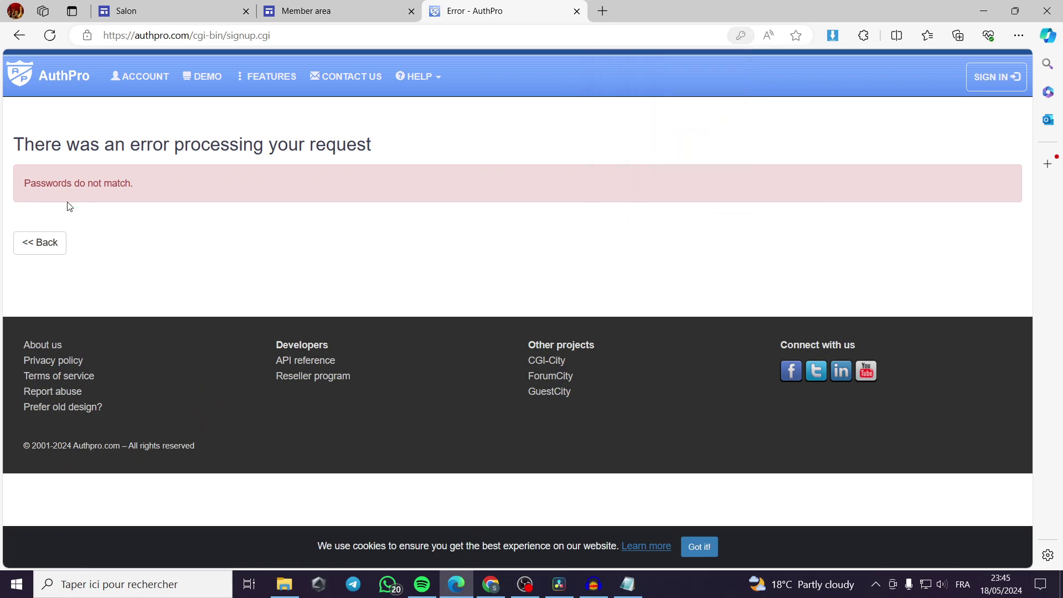
left_click(36, 243)
scroll(393, 311, "up", 5)
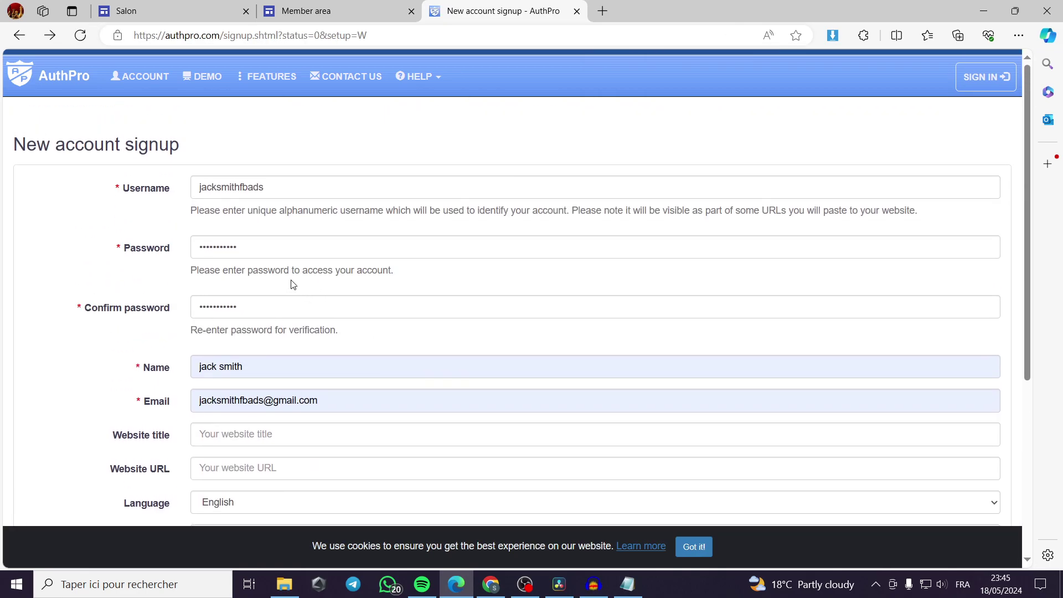
Step: Clear both password fields and retype a matching password and confirmation
double_click(281, 249)
key("BackSpace")
left_click(272, 306)
double_click(272, 306)
key("BackSpace")
left_click(238, 247)
type("••")
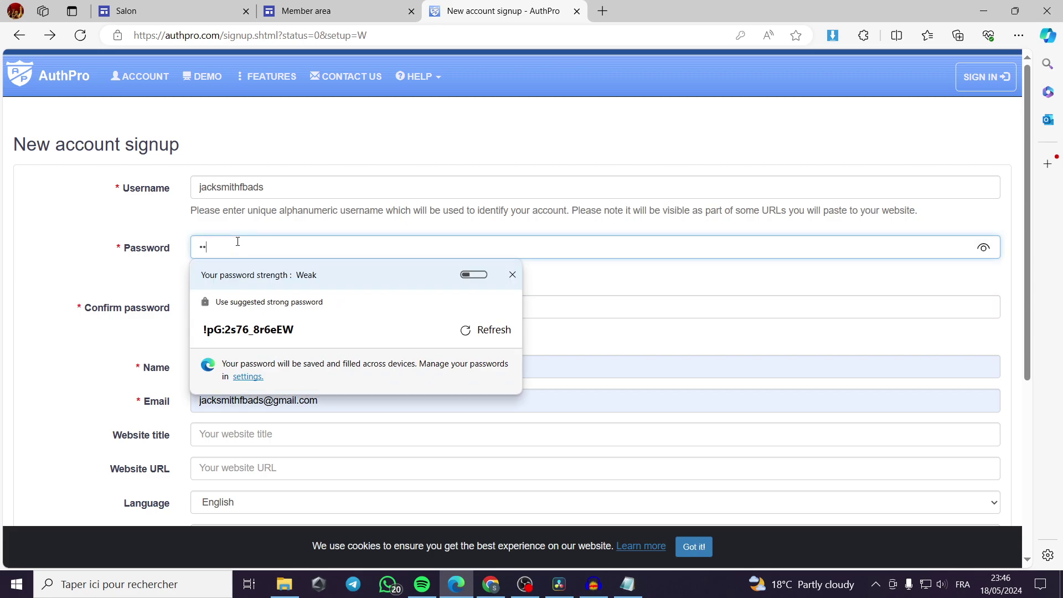
type("••••")
key("ctrl+a")
type("•••••")
left_click(349, 336)
left_click(351, 309)
type("••")
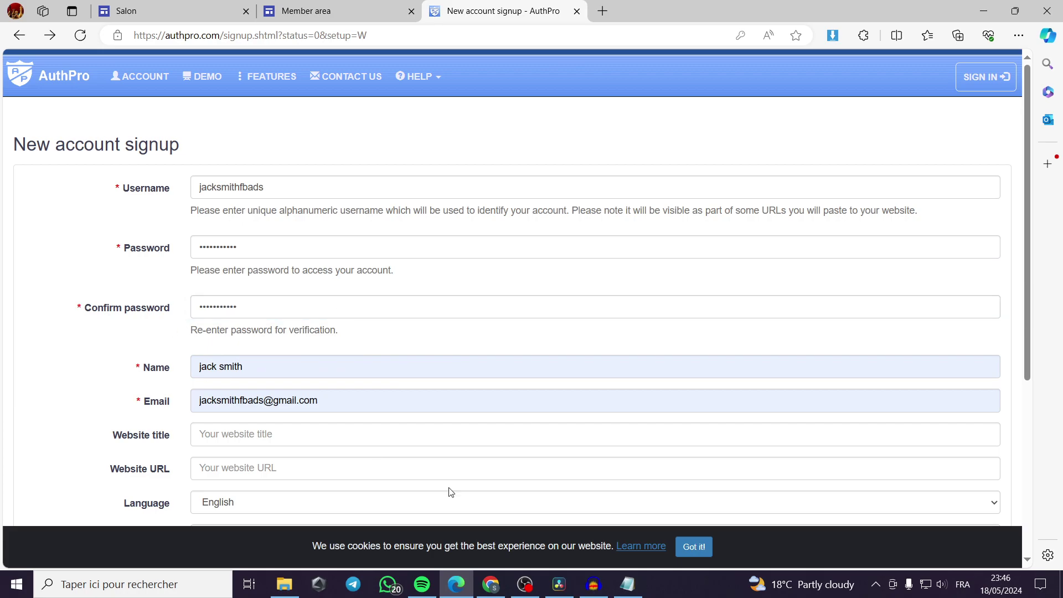
Step: Dismiss the cookie notice and create the AuthPro account
left_click(693, 545)
scroll(515, 415, "down", 5)
left_click(232, 316)
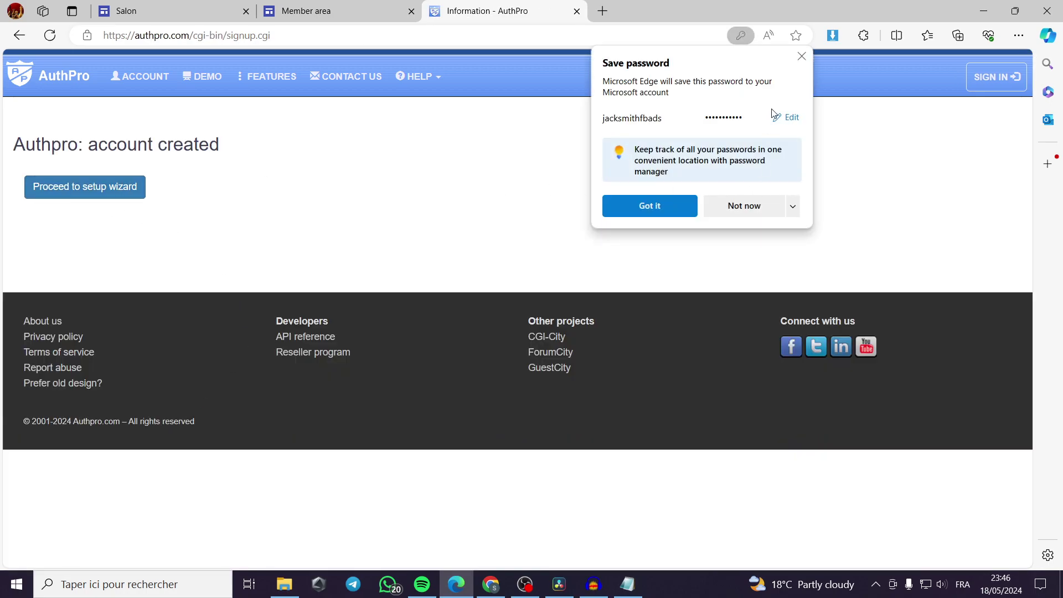
left_click(802, 56)
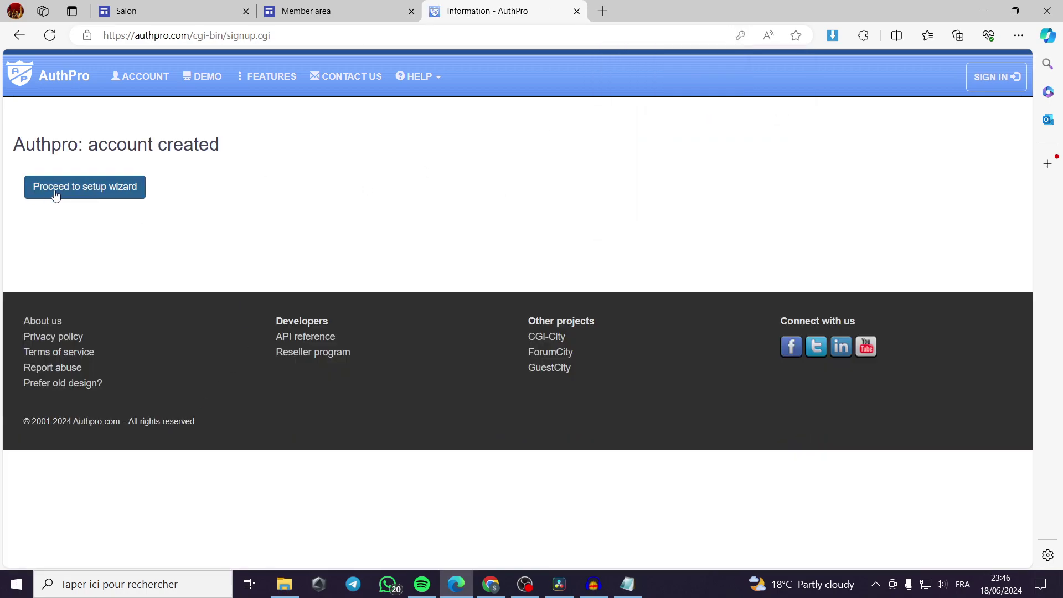
Step: Start the setup wizard and review registration options, keeping free member registration selected
left_click(73, 193)
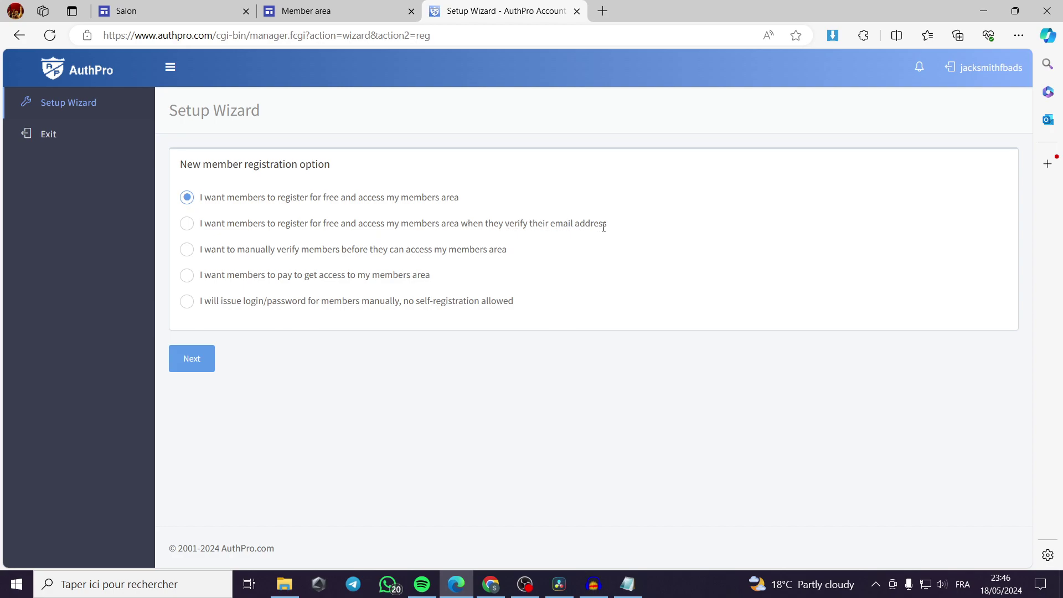
left_click_drag(608, 224, 189, 221)
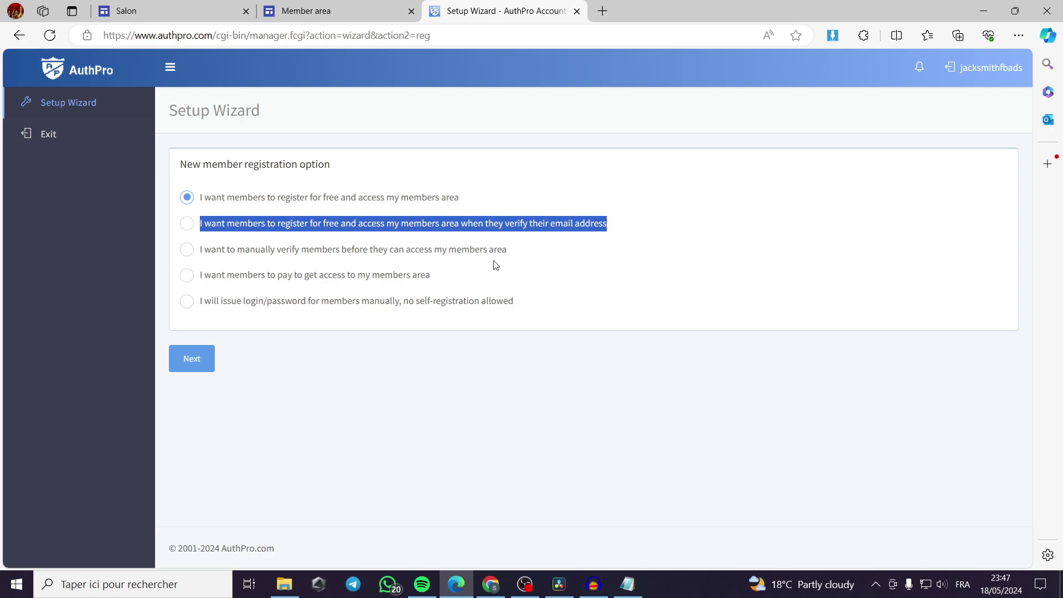
left_click(246, 290)
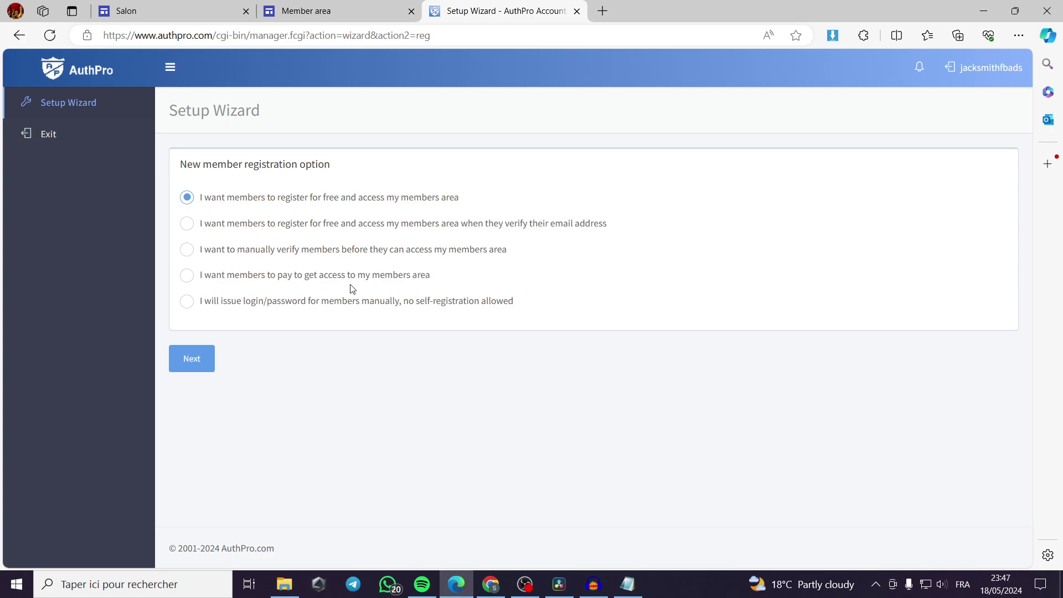
left_click_drag(431, 275, 197, 275)
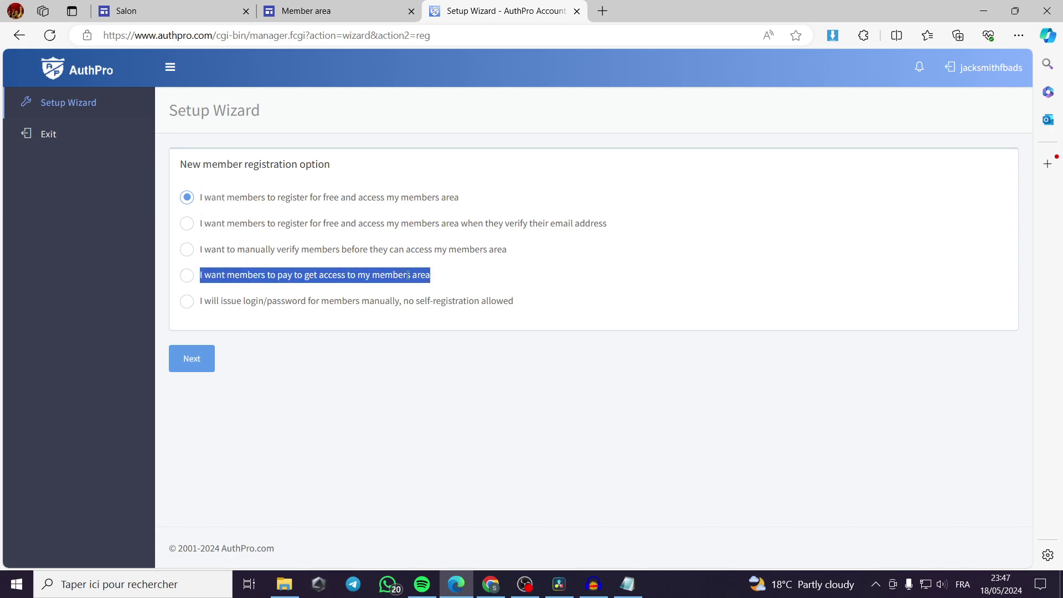
left_click(275, 302)
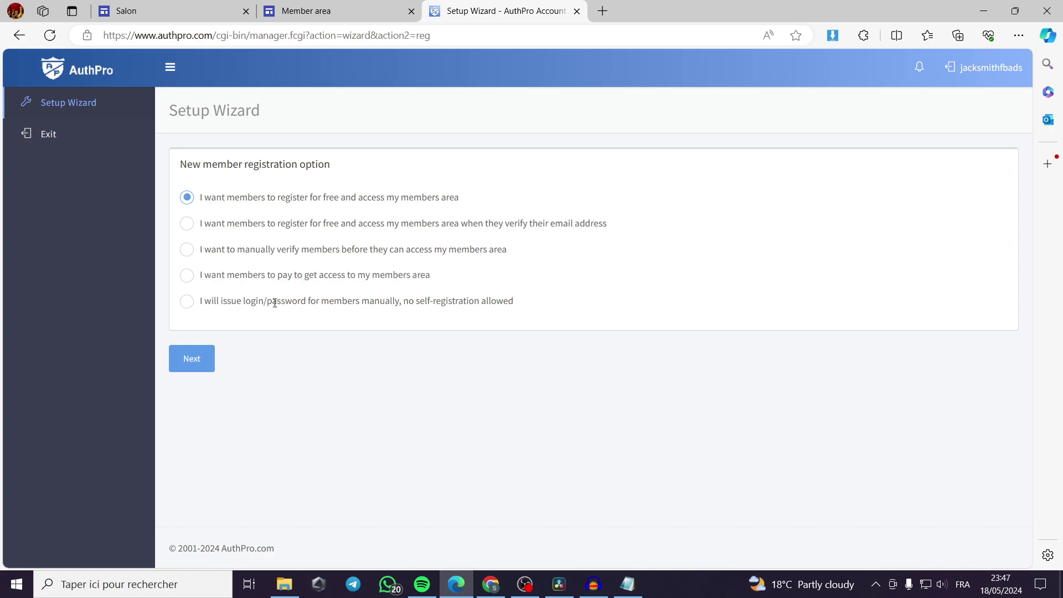
left_click_drag(433, 277, 201, 277)
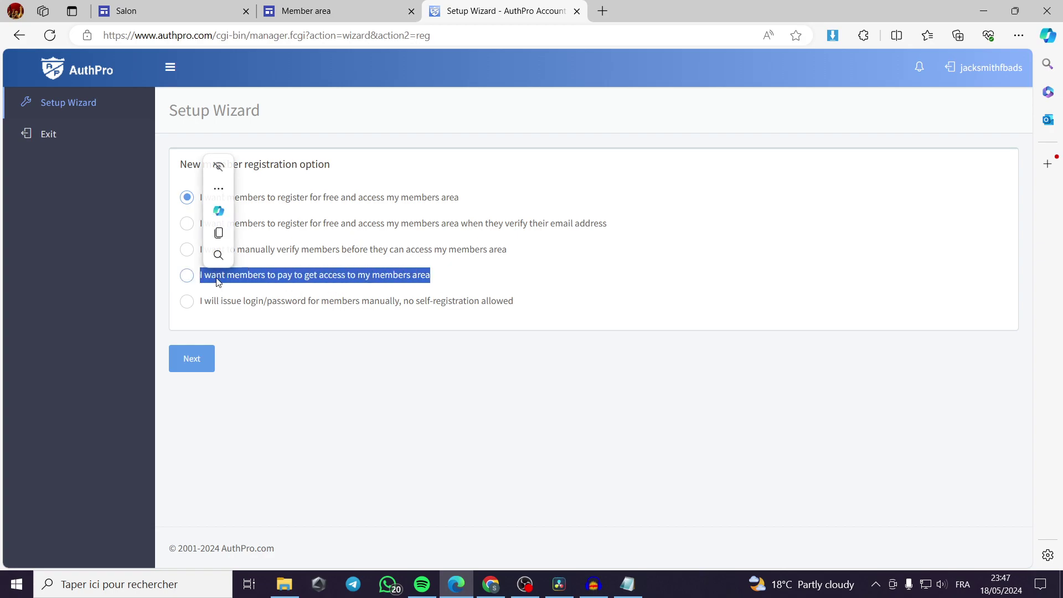
left_click(290, 284)
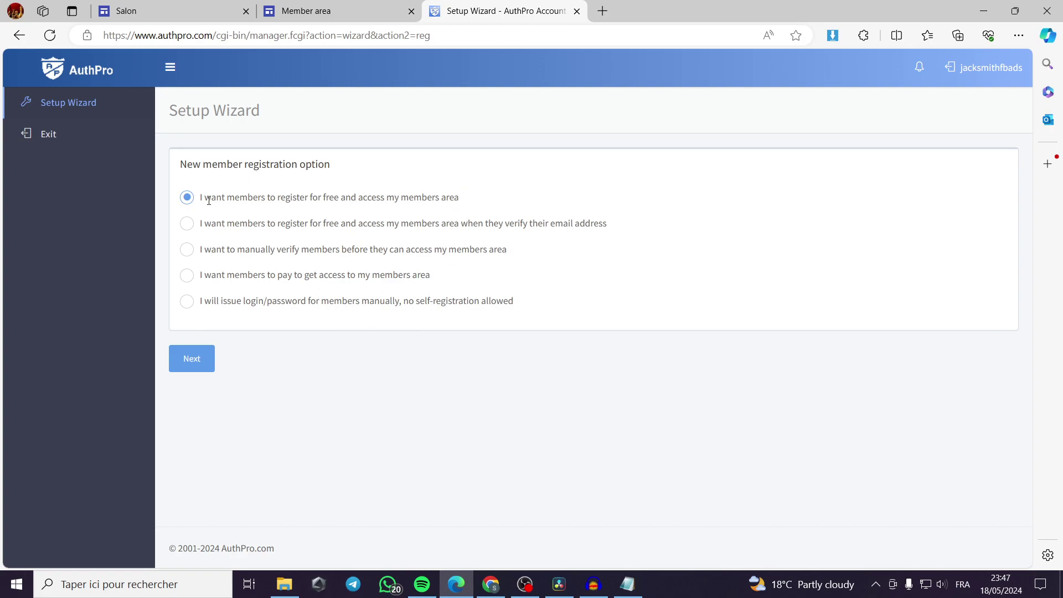
Step: Turn off Required and Editable for the Name field in the registration form
left_click(201, 364)
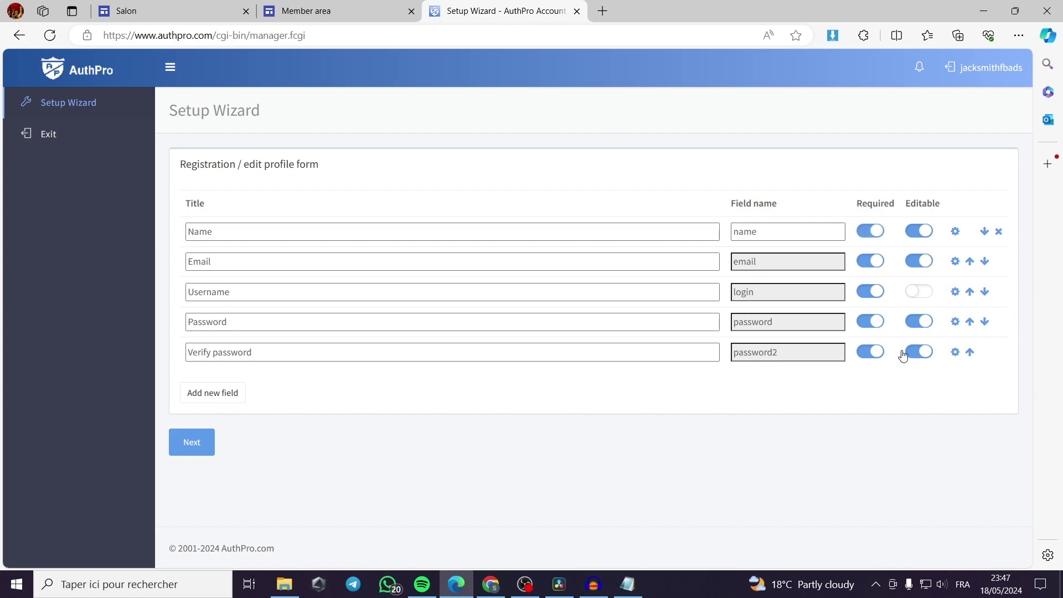
left_click(874, 237)
left_click(919, 352)
left_click(918, 231)
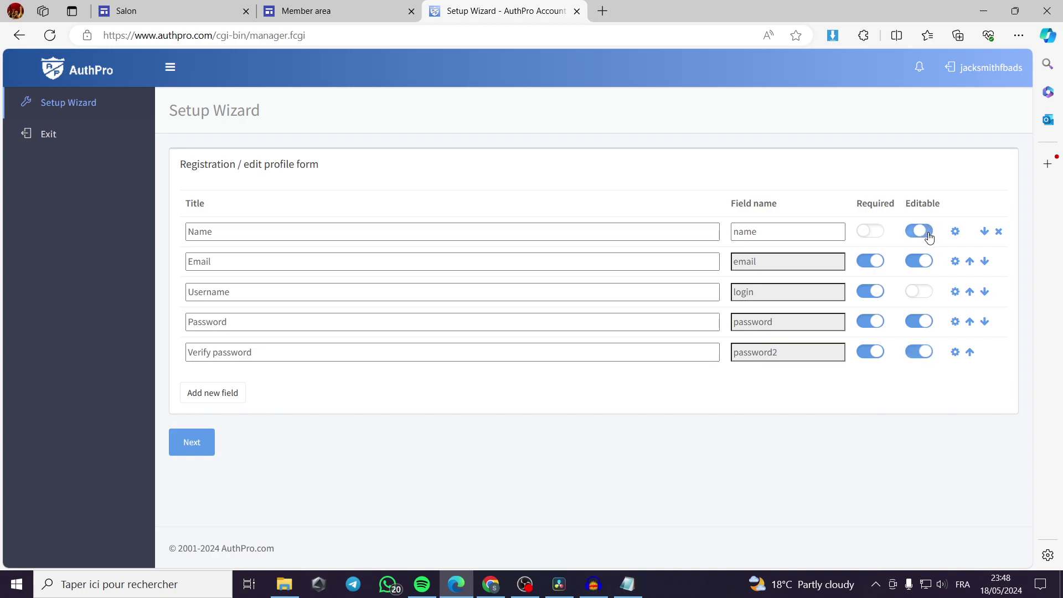
left_click(192, 444)
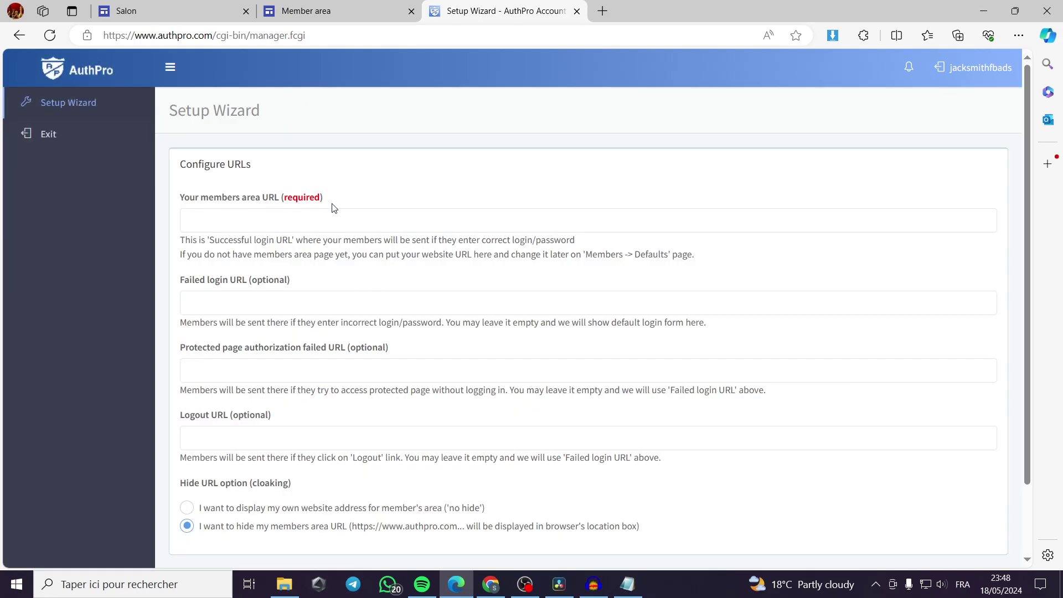
Step: Copy the salon's Member area page address into 'Your members area URL'
left_click(305, 10)
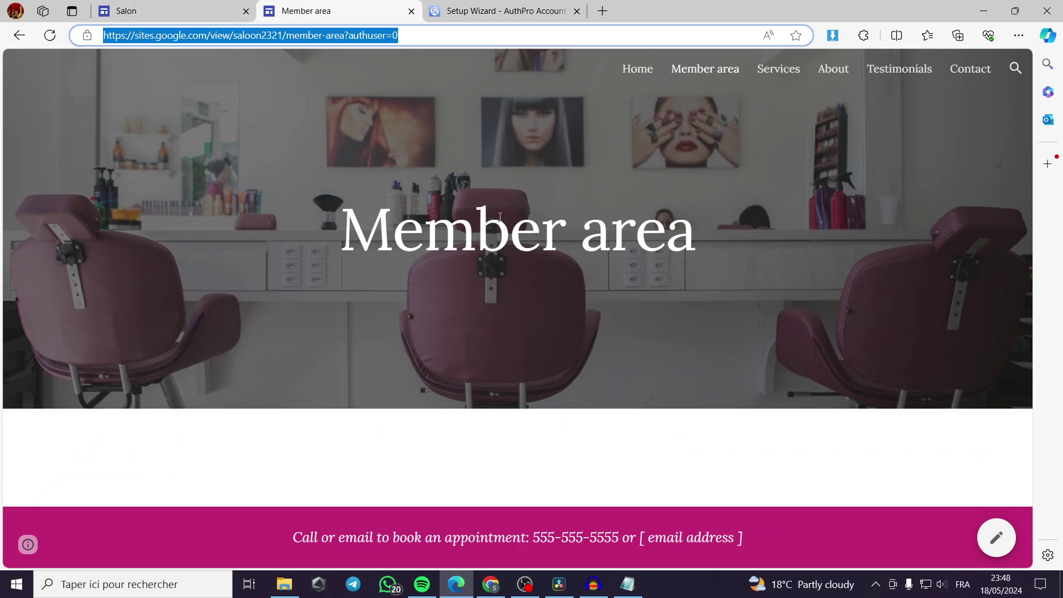
left_click(712, 69)
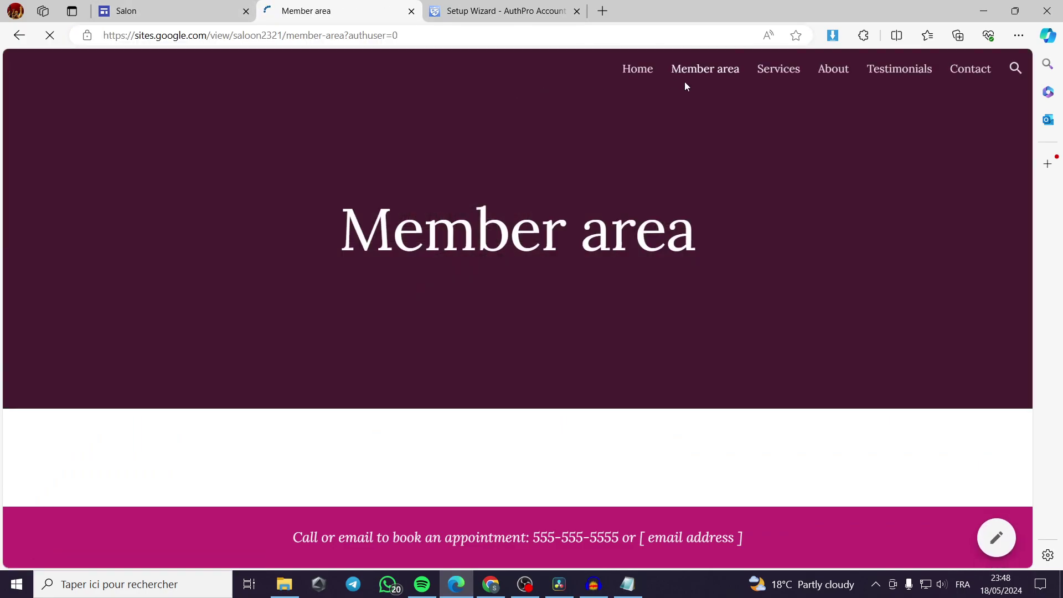
left_click(460, 37)
key("ctrl+c")
left_click(506, 11)
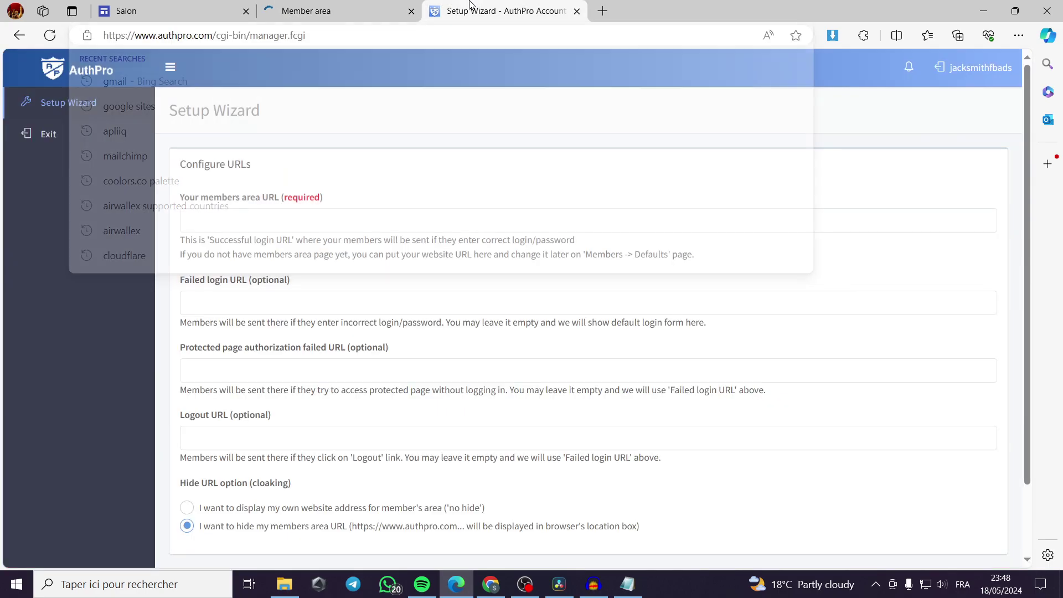
left_click(317, 220)
key("ctrl+v")
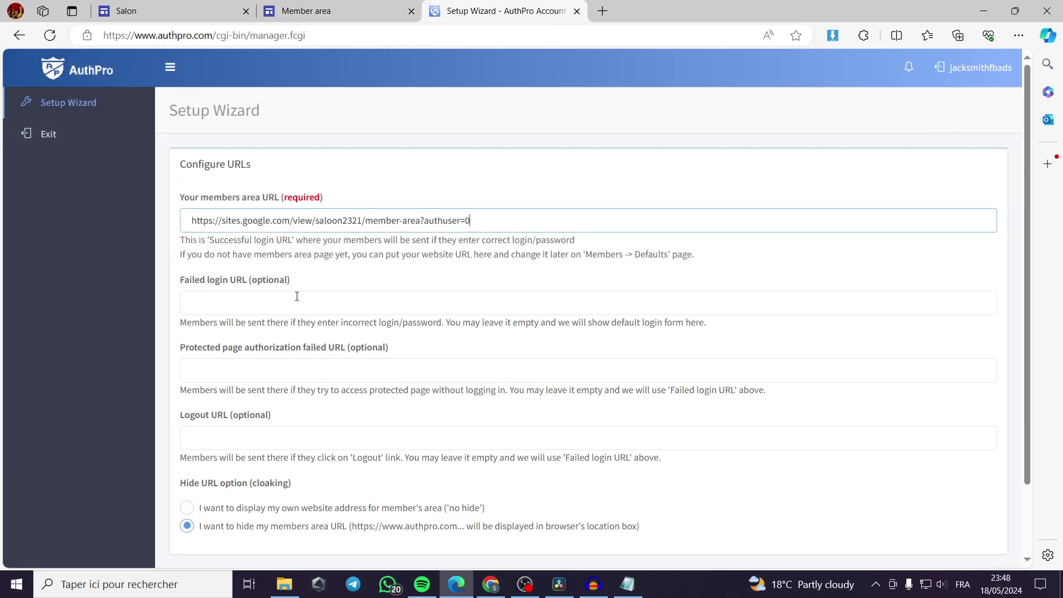
left_click(243, 305)
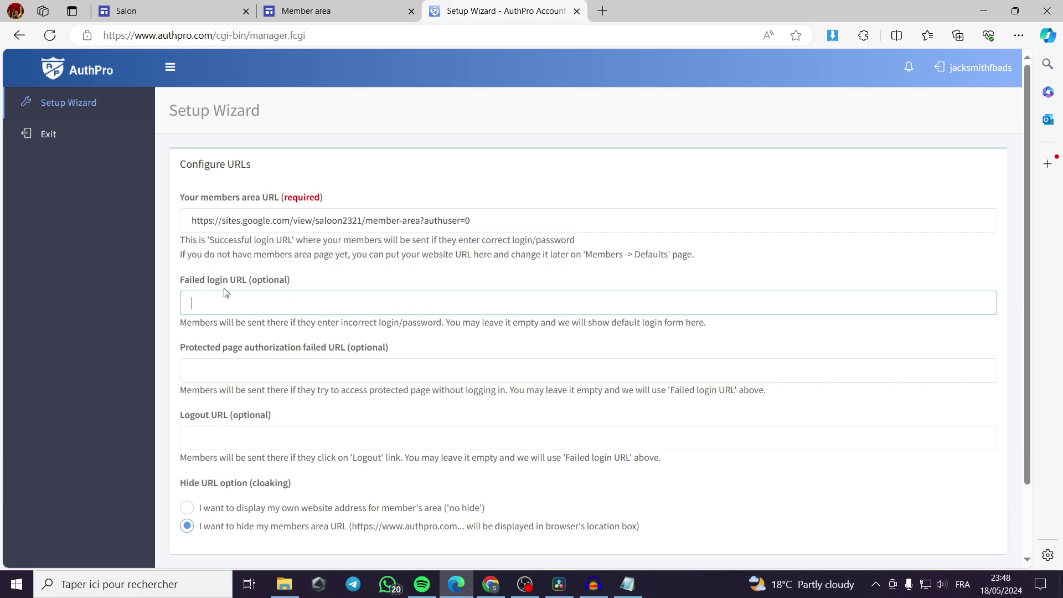
Step: Paste the Home page address into the Failed login, Protected page failure and Logout URLs
left_click(306, 11)
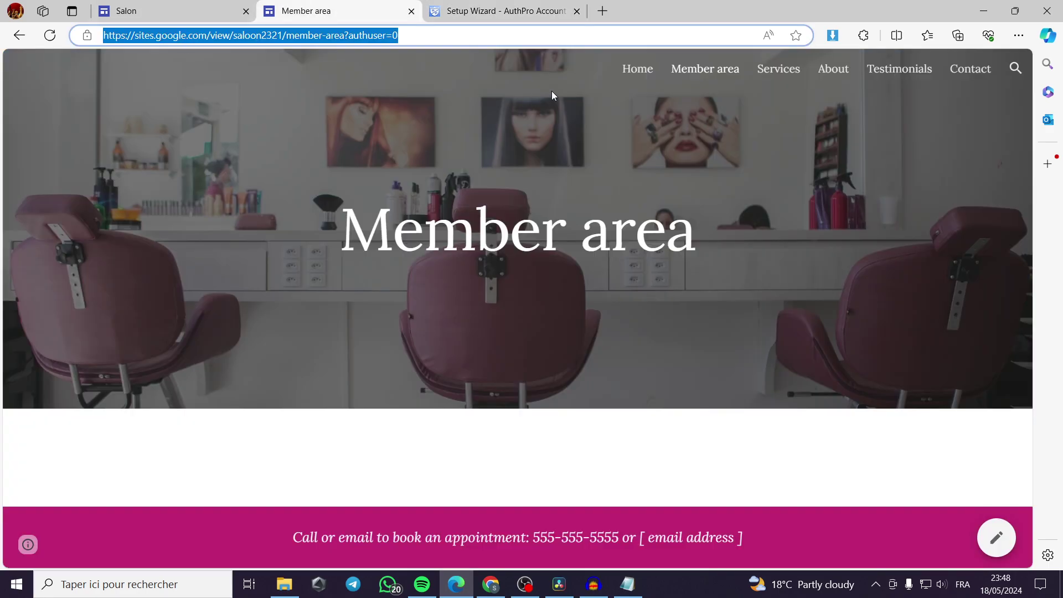
left_click(638, 68)
left_click(381, 35)
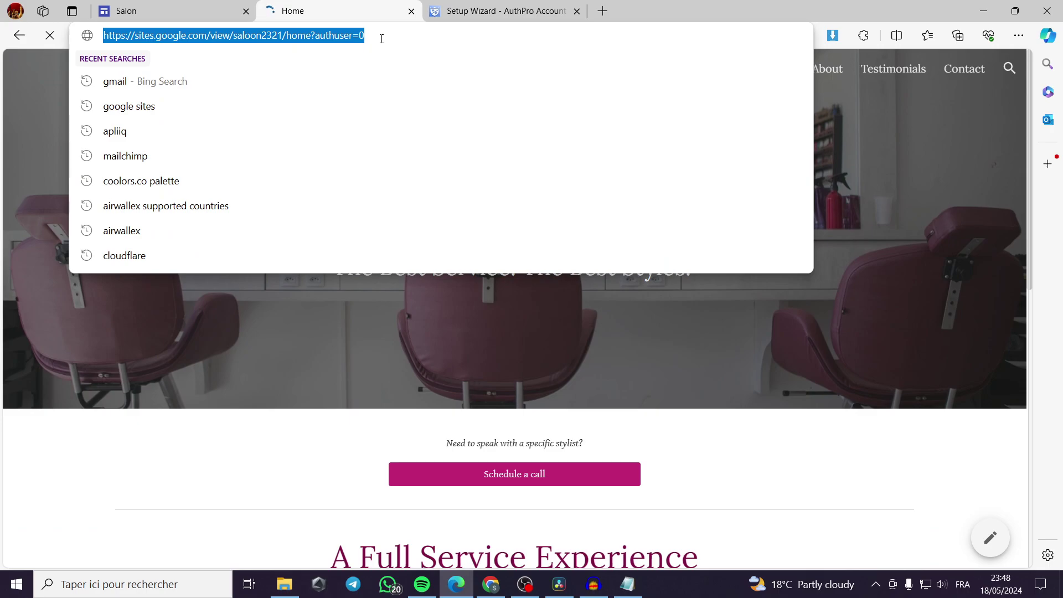
key("ctrl+c")
left_click(505, 12)
key("ctrl+v")
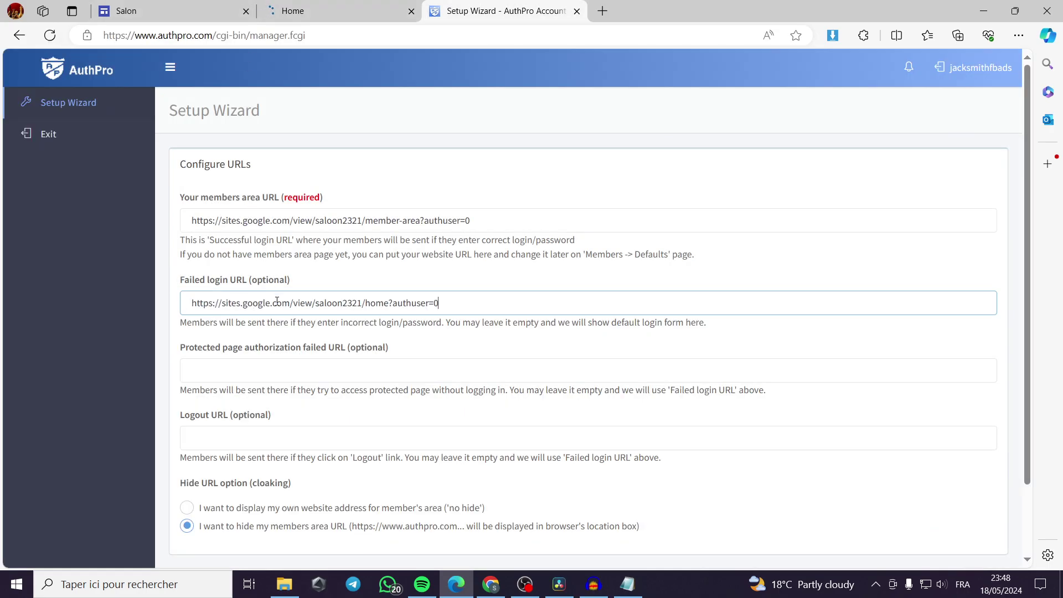
left_click(267, 355)
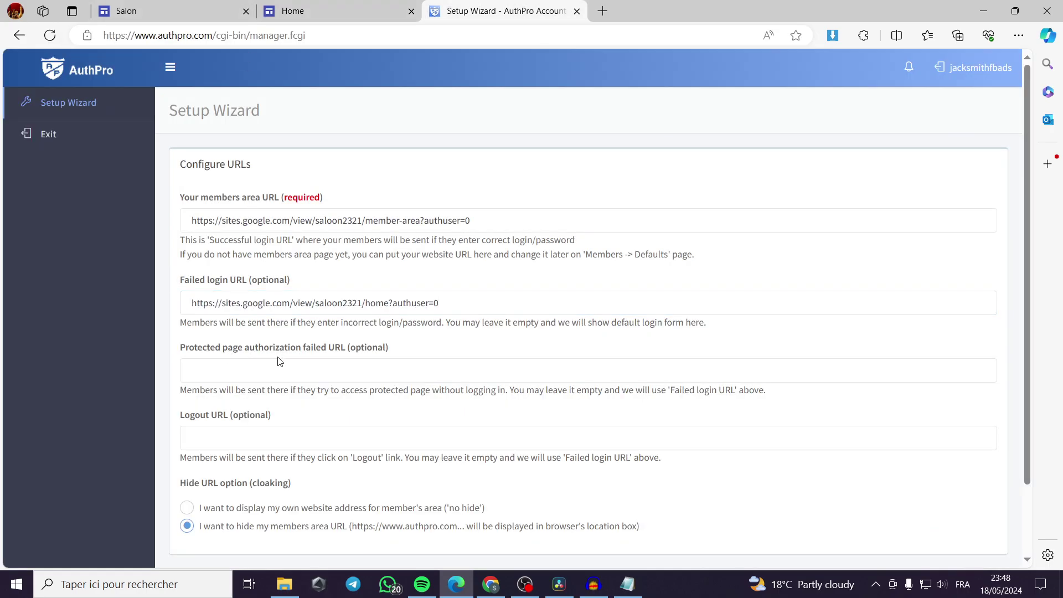
left_click(344, 370)
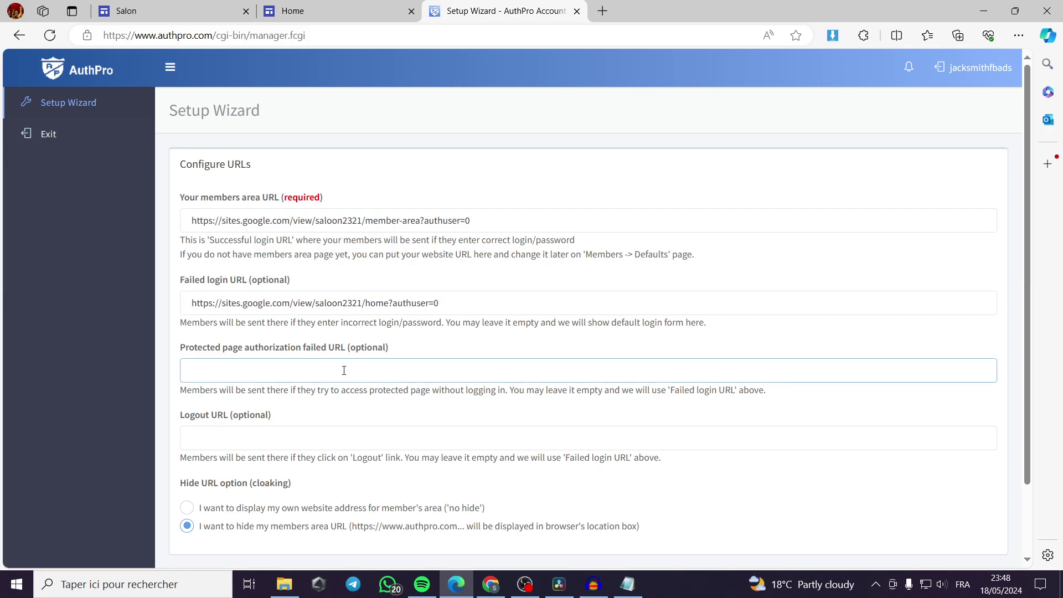
key("ctrl+v")
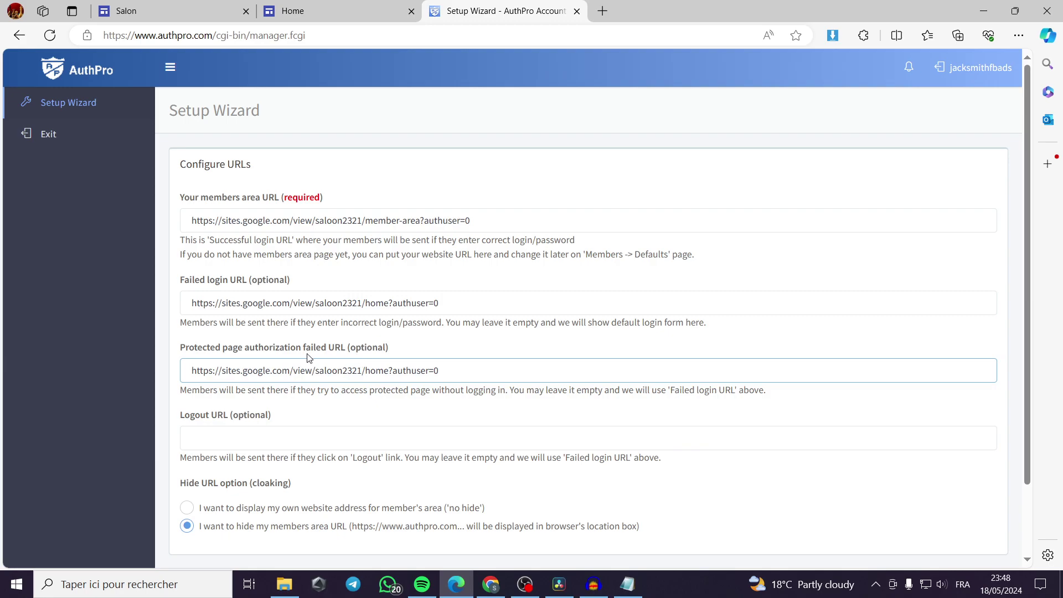
left_click(277, 438)
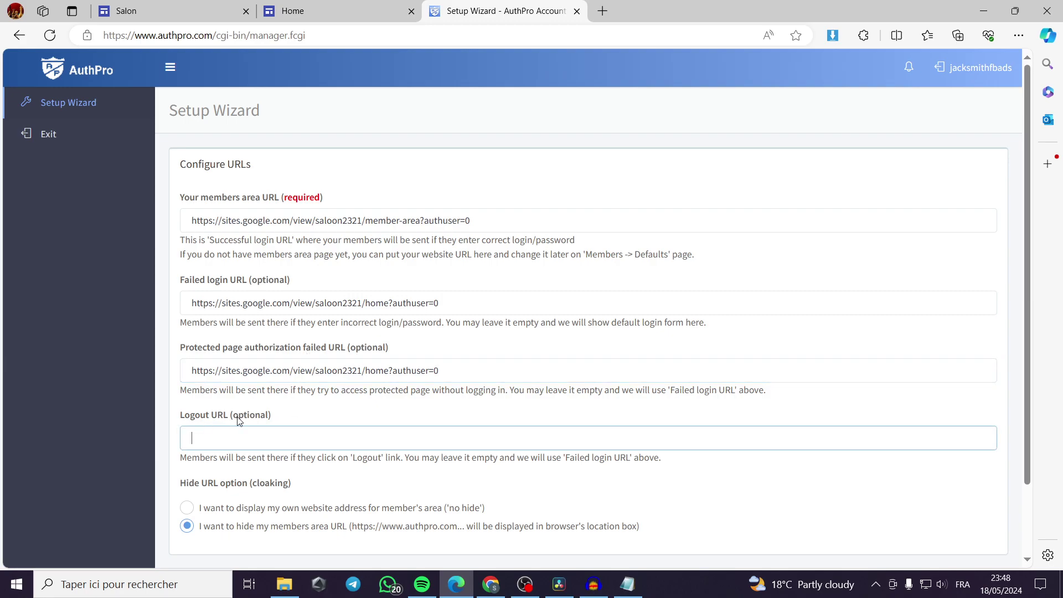
key("ctrl+v")
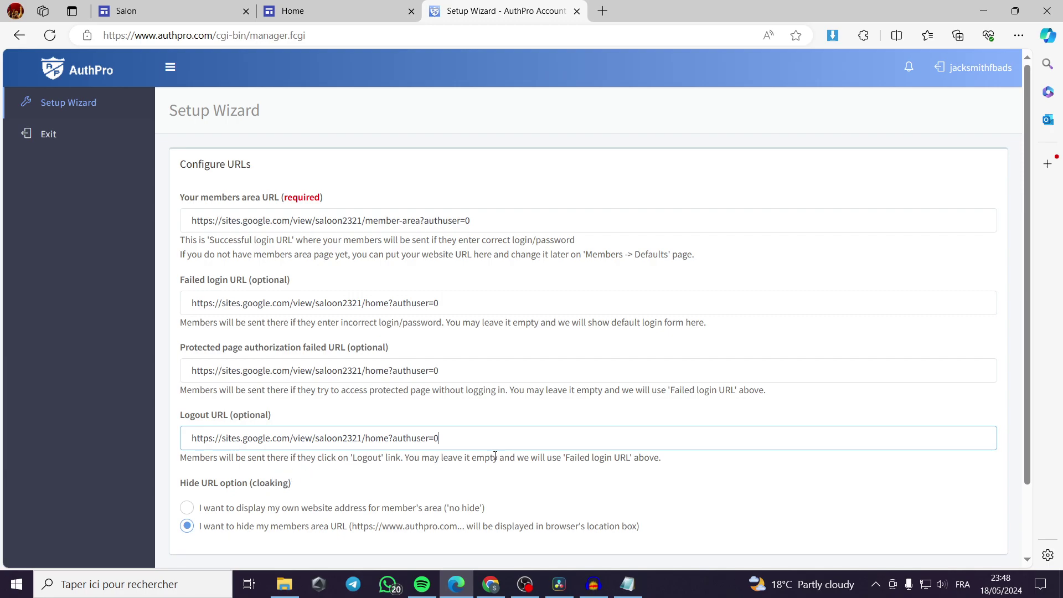
scroll(367, 445, "down", 1)
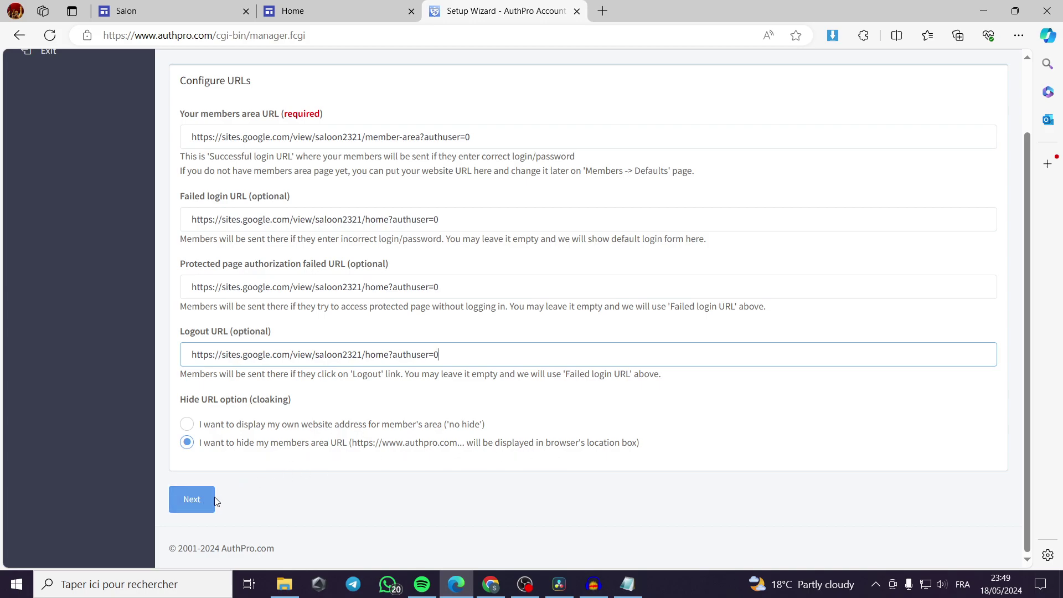
left_click(191, 498)
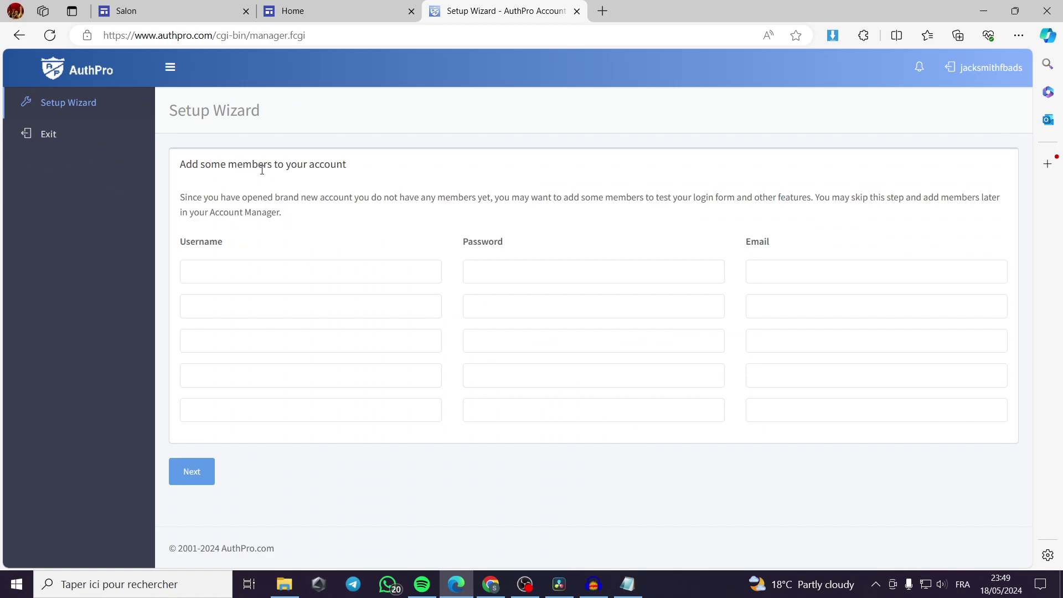
left_click(323, 266)
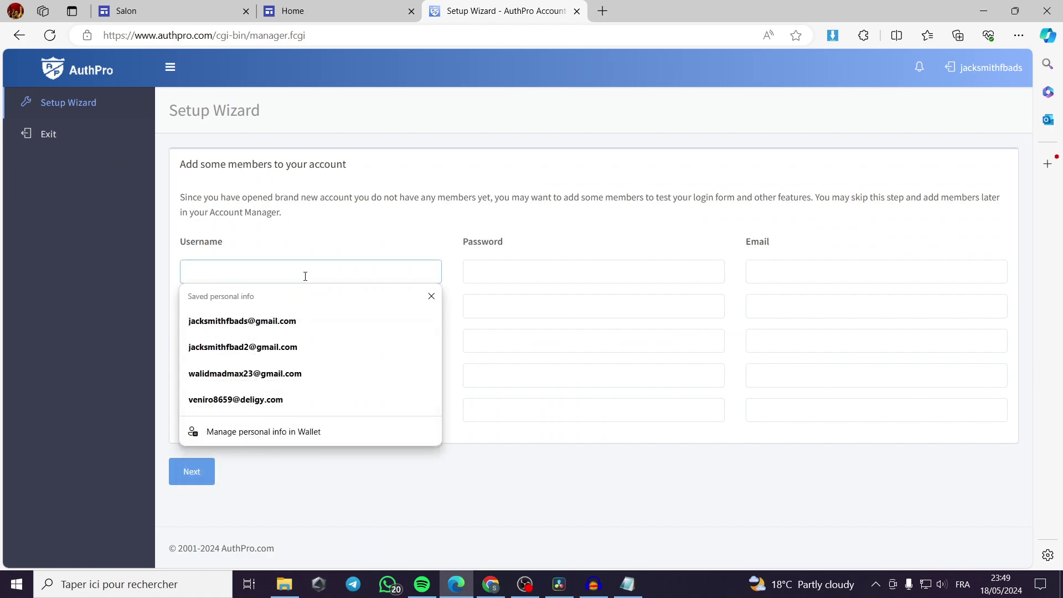
type("admin")
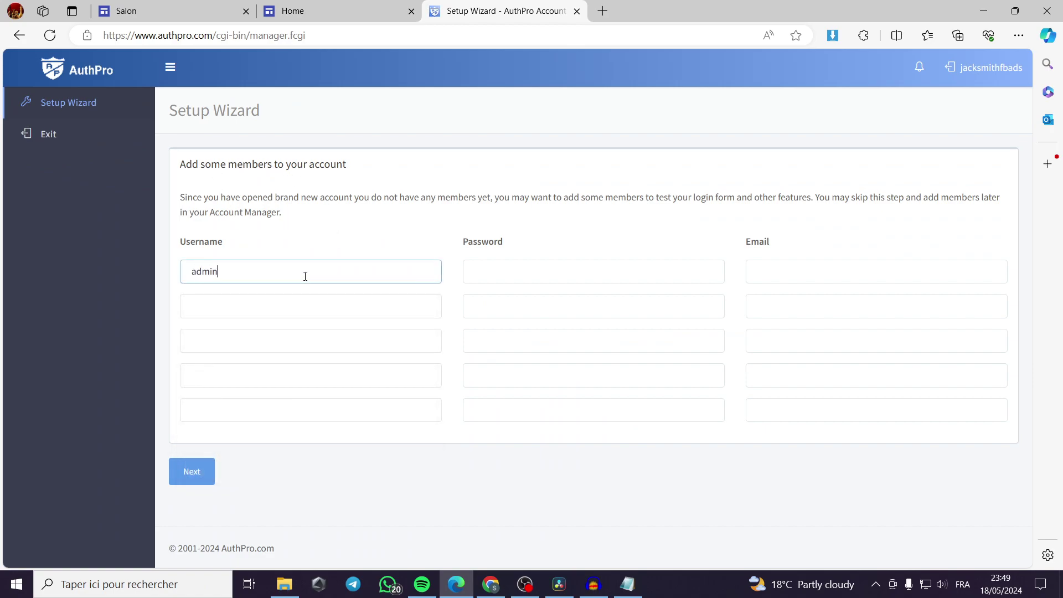
key("Tab")
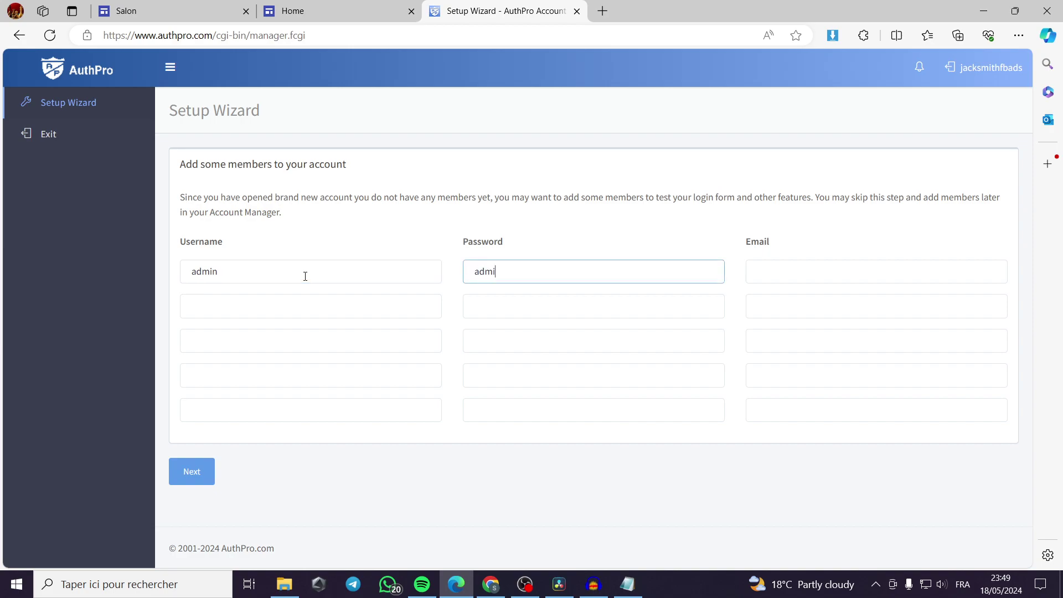
key("Tab")
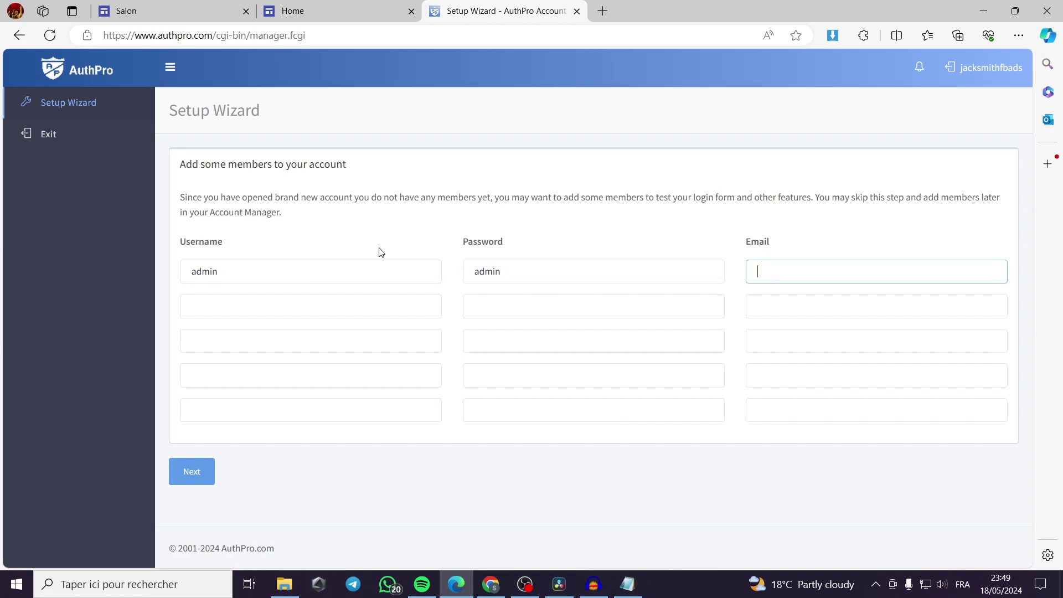
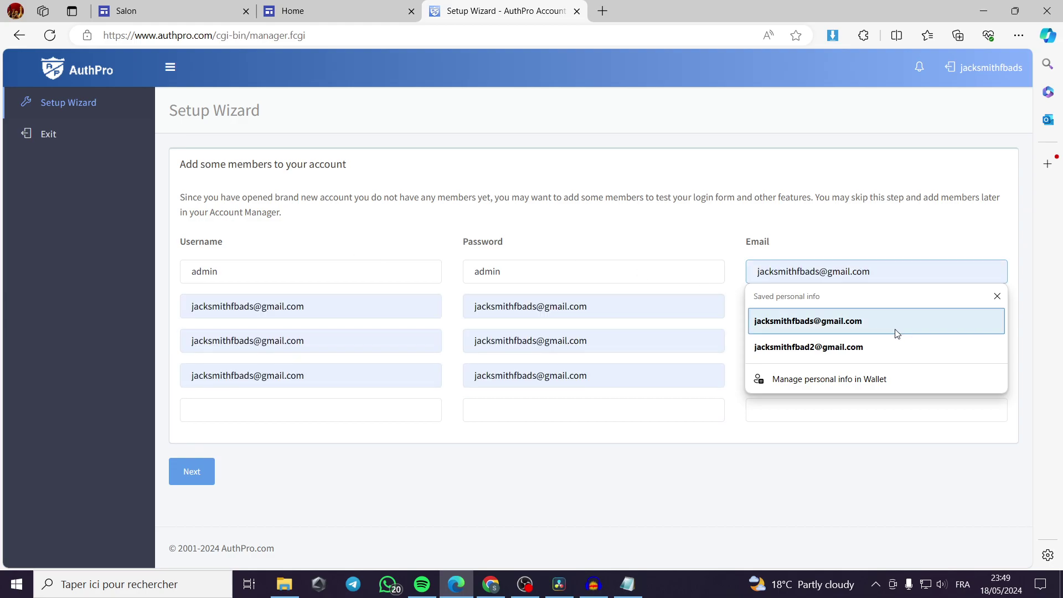
left_click(896, 324)
Step: Clear the autofilled second, third and fourth member rows and submit the single-member list
left_click(333, 305)
key("ctrl+a")
key("BackSpace")
left_click(540, 306)
key("ctrl+a")
key("BackSpace")
left_click(871, 306)
key("ctrl+a")
key("BackSpace")
left_click(872, 341)
key("ctrl+a")
left_click(594, 341)
key("ctrl+a")
key("BackSpace")
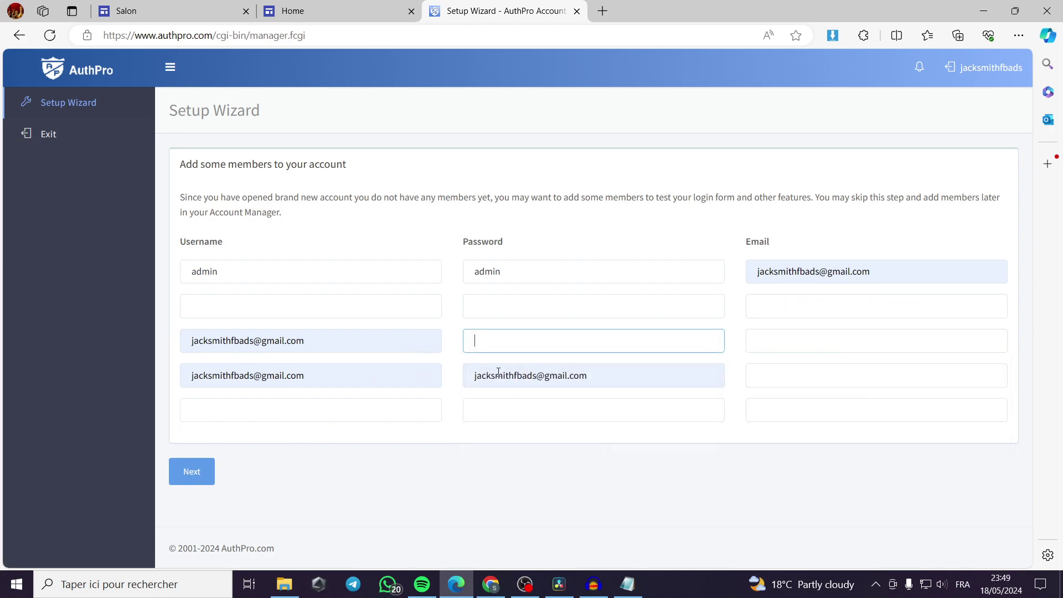
left_click(593, 375)
key("ctrl+a")
key("BackSpace")
left_click(376, 339)
key("ctrl+a")
key("BackSpace")
left_click(291, 375)
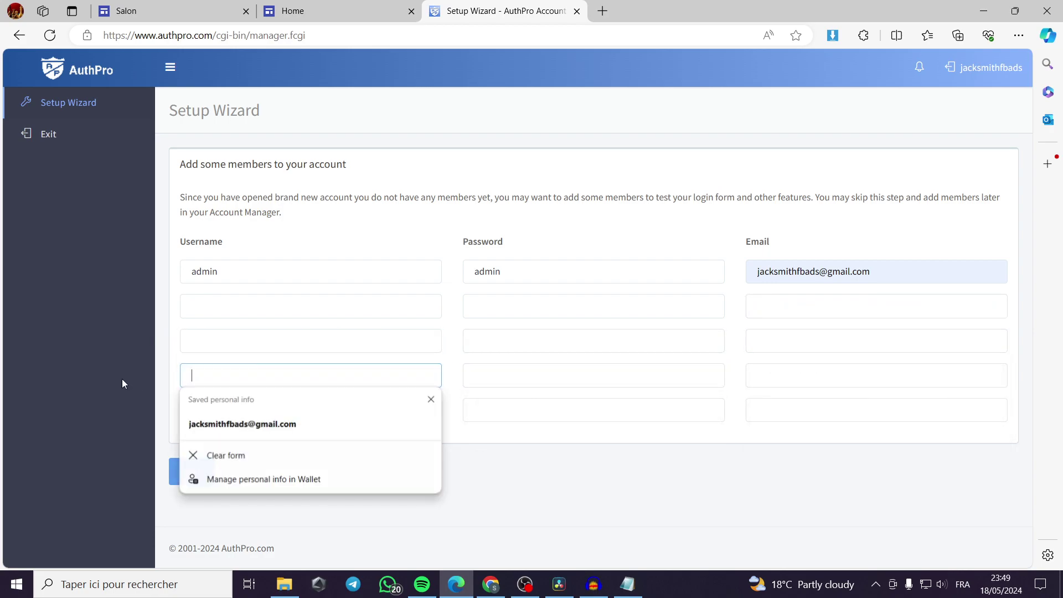
key("ctrl+a")
key("BackSpace")
left_click(192, 472)
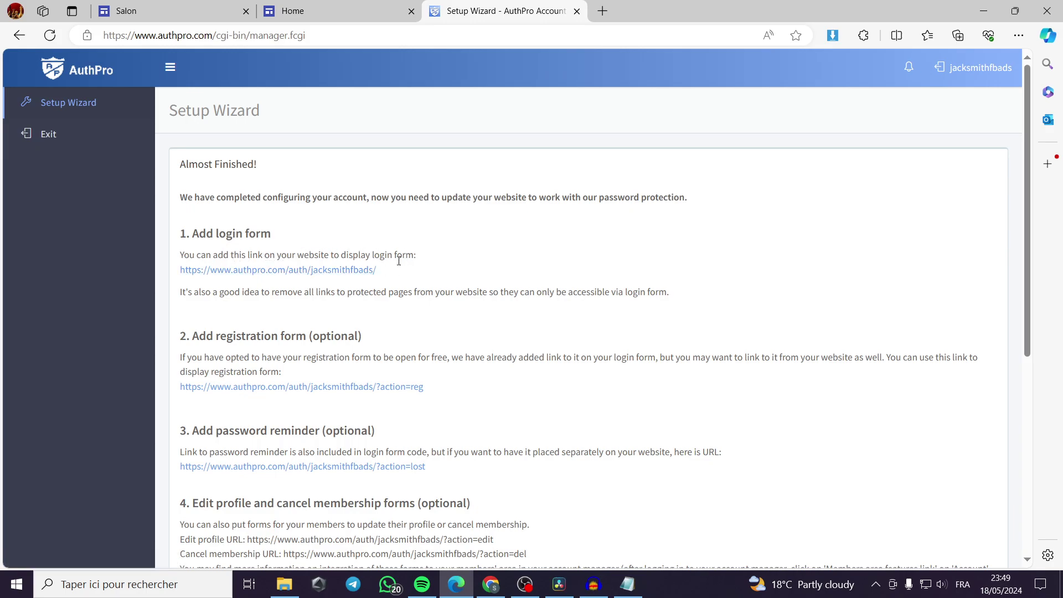
Step: Copy the AuthPro login form link listed under '1. Add login form'
left_click_drag(378, 269, 180, 272)
key("ctrl+c")
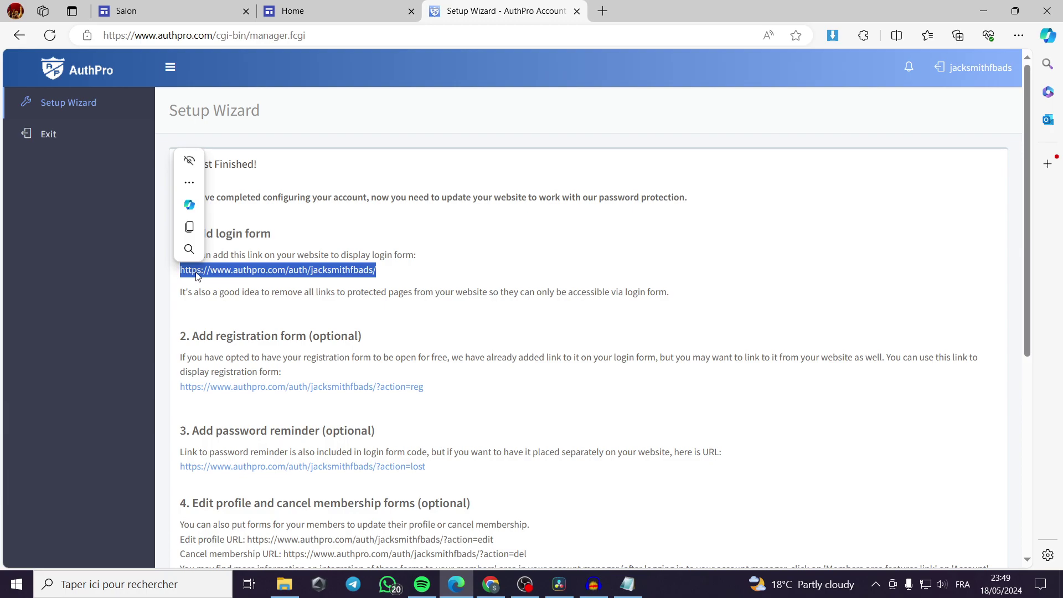
right_click(197, 274)
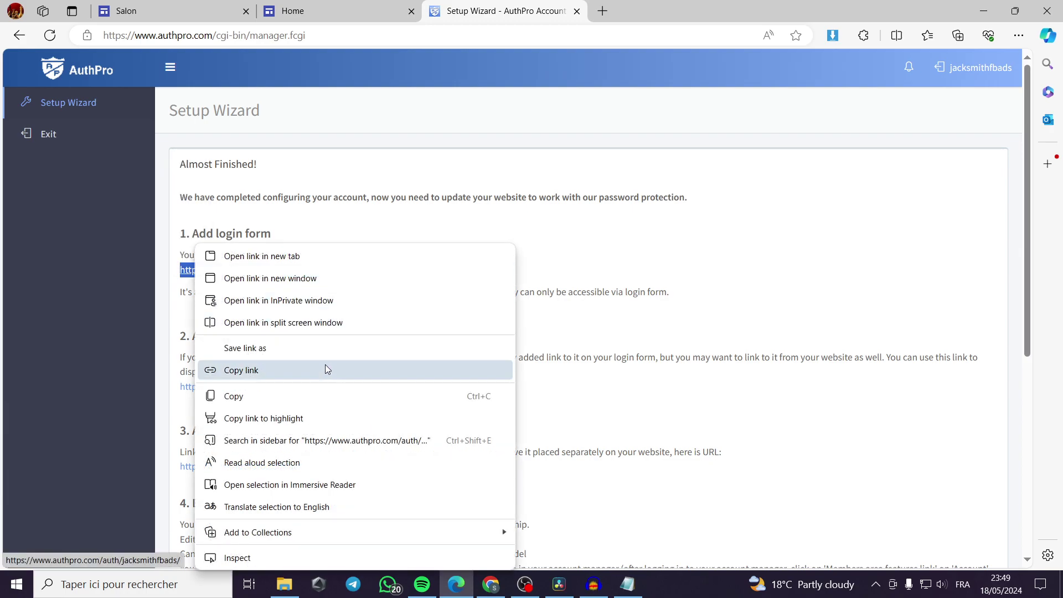
left_click(313, 370)
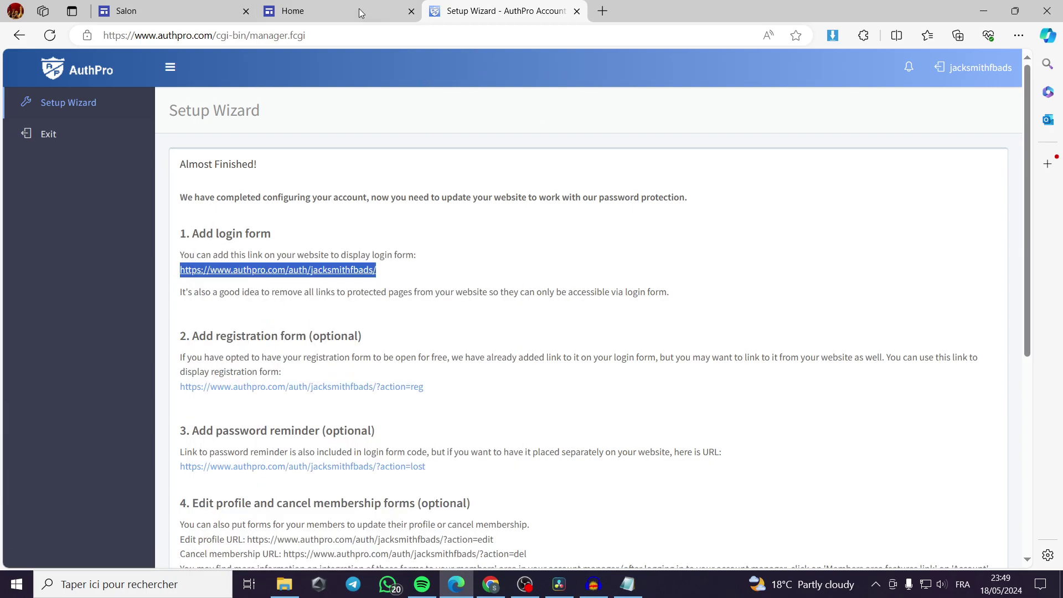
left_click(335, 10)
Step: Embed the copied AuthPro login URL on the Home page, sized to show the whole login box
left_click(166, 10)
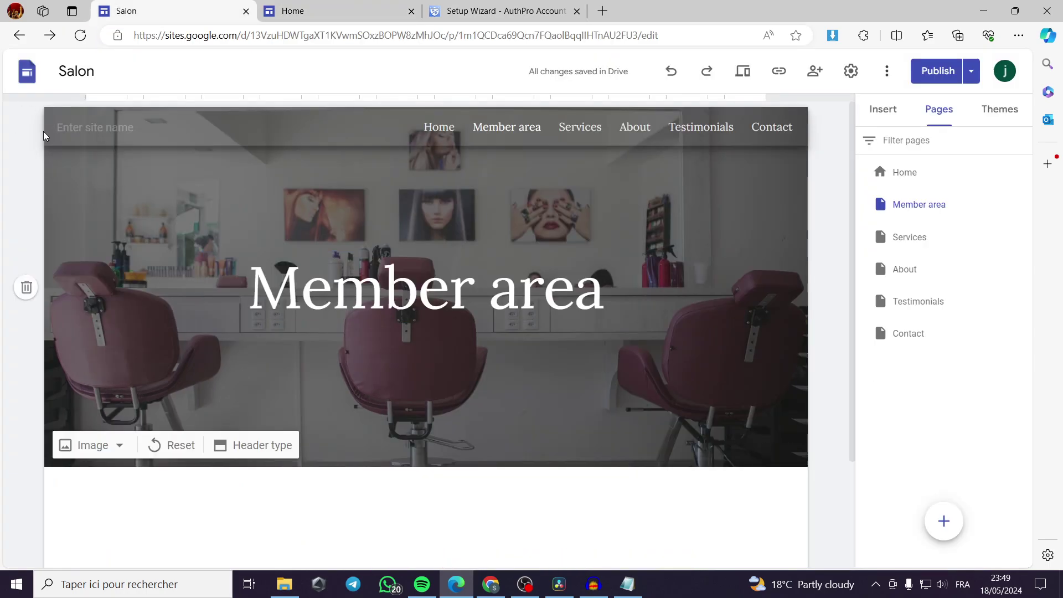
mouse_move(671, 366)
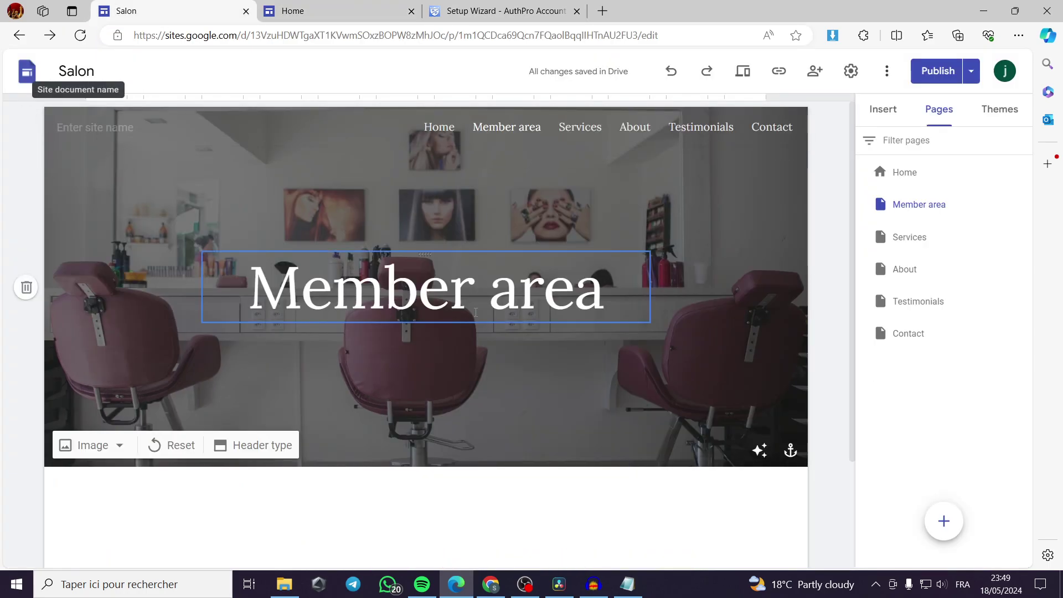
left_click(904, 172)
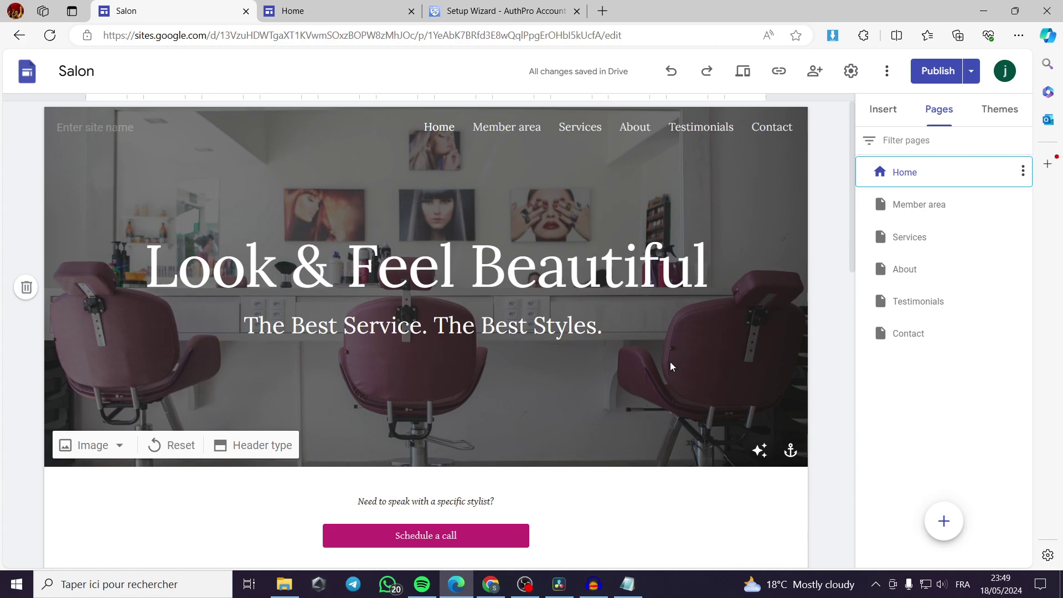
scroll(535, 387, "down", 2)
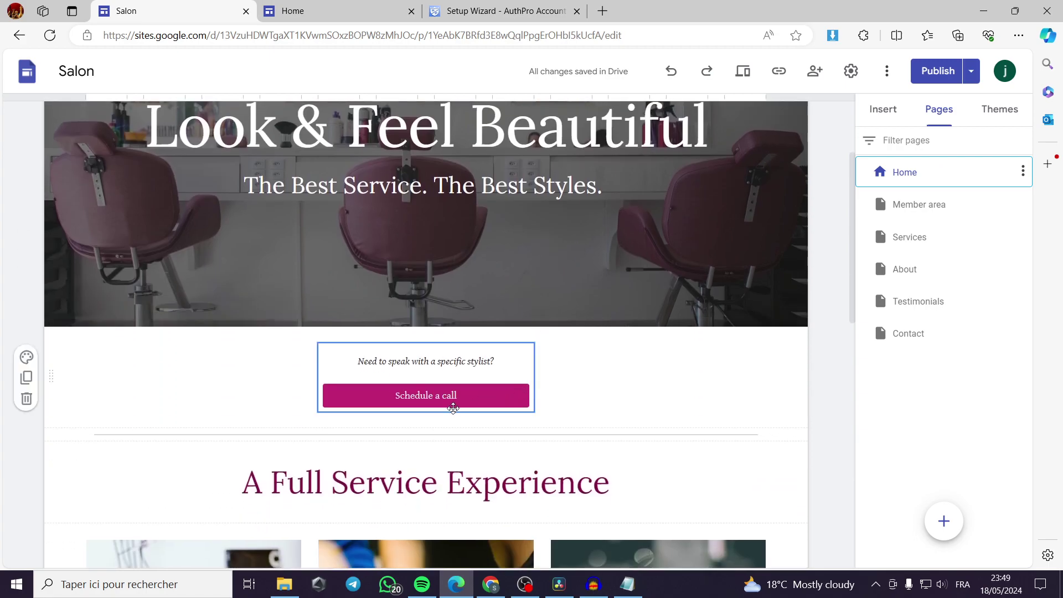
scroll(514, 416, "down", 2)
mouse_move(428, 296)
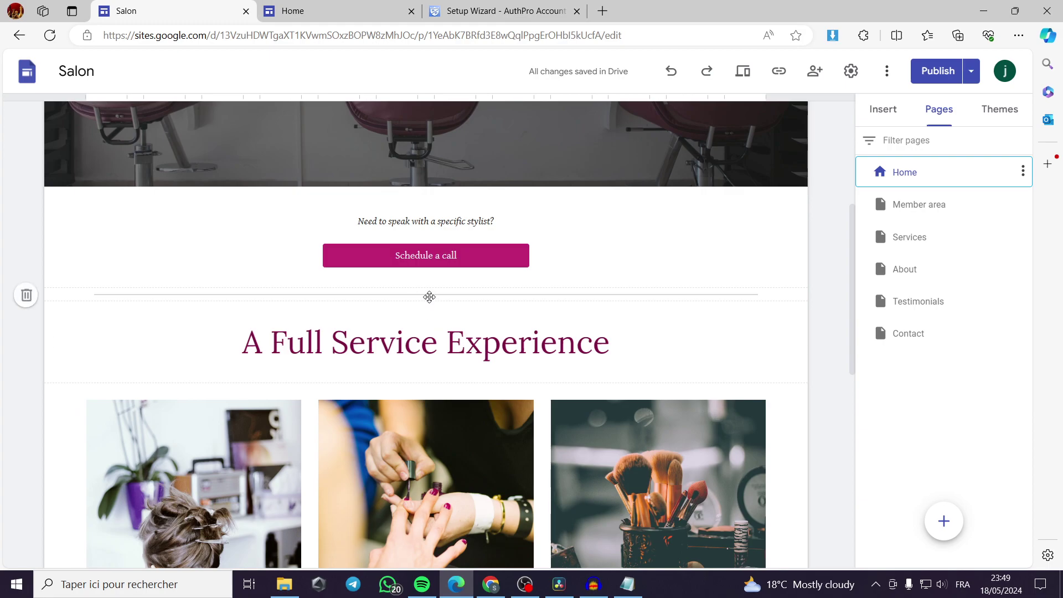
left_click(438, 342)
left_click(624, 381)
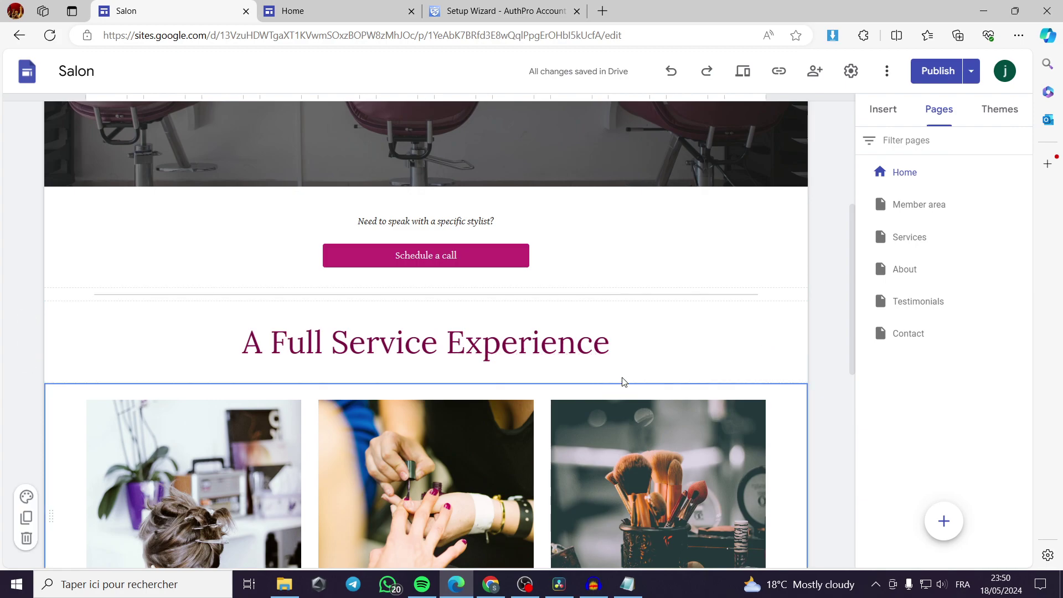
left_click(882, 109)
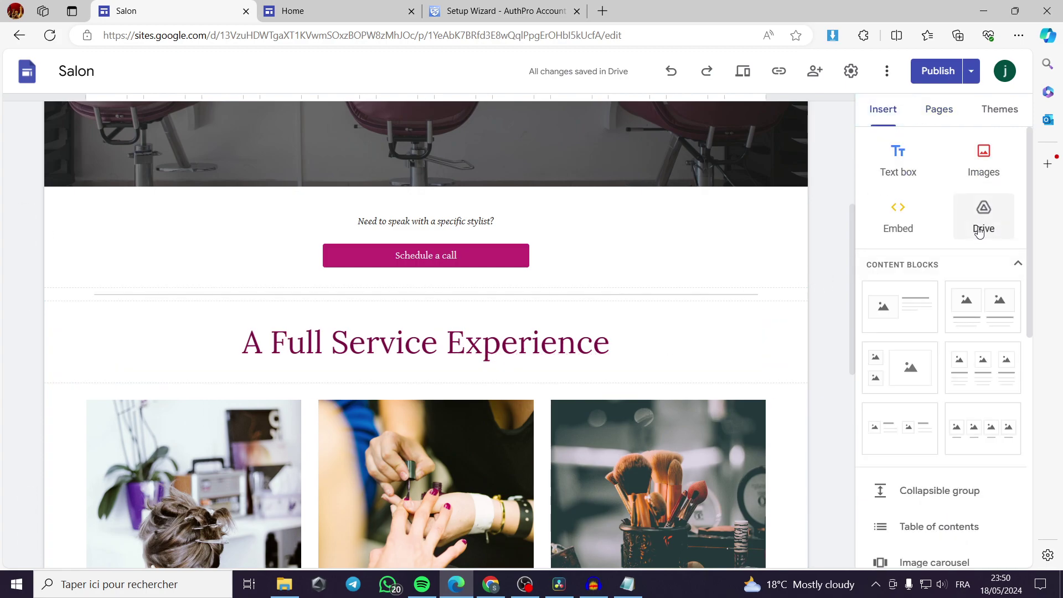
left_click(905, 215)
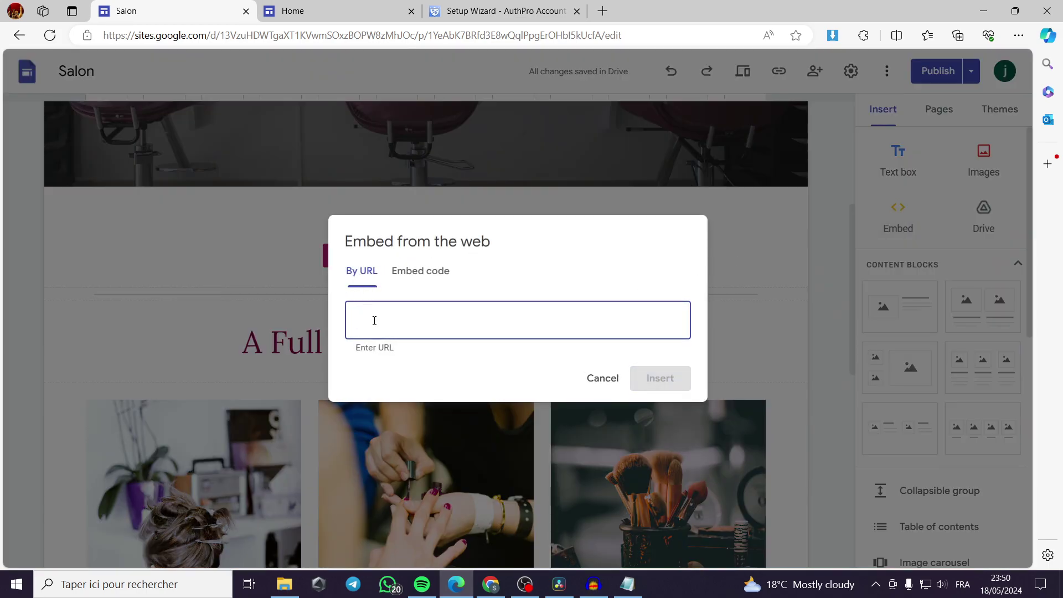
key("ctrl+v")
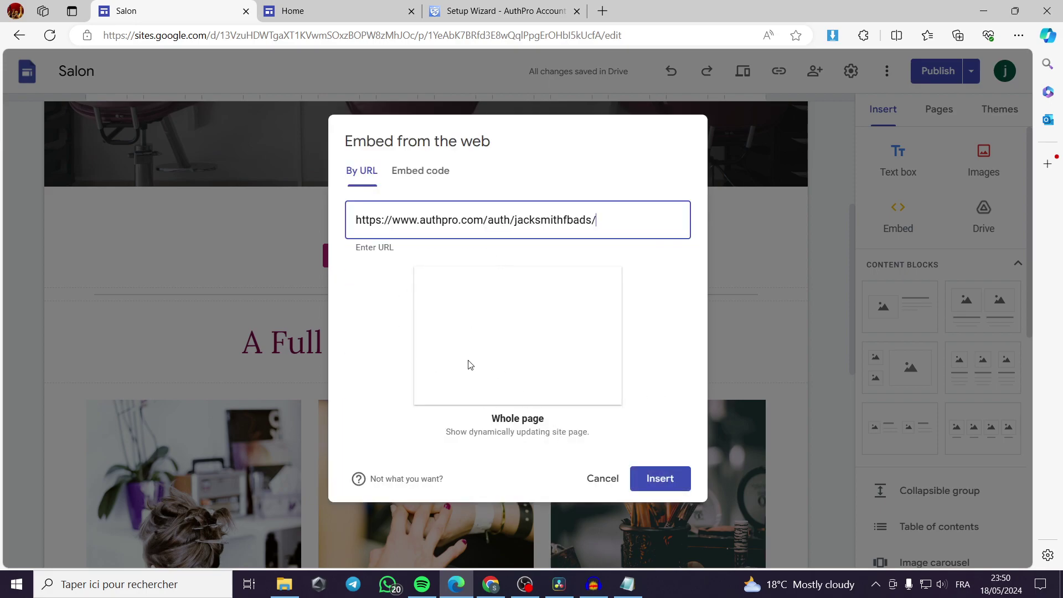
left_click(660, 479)
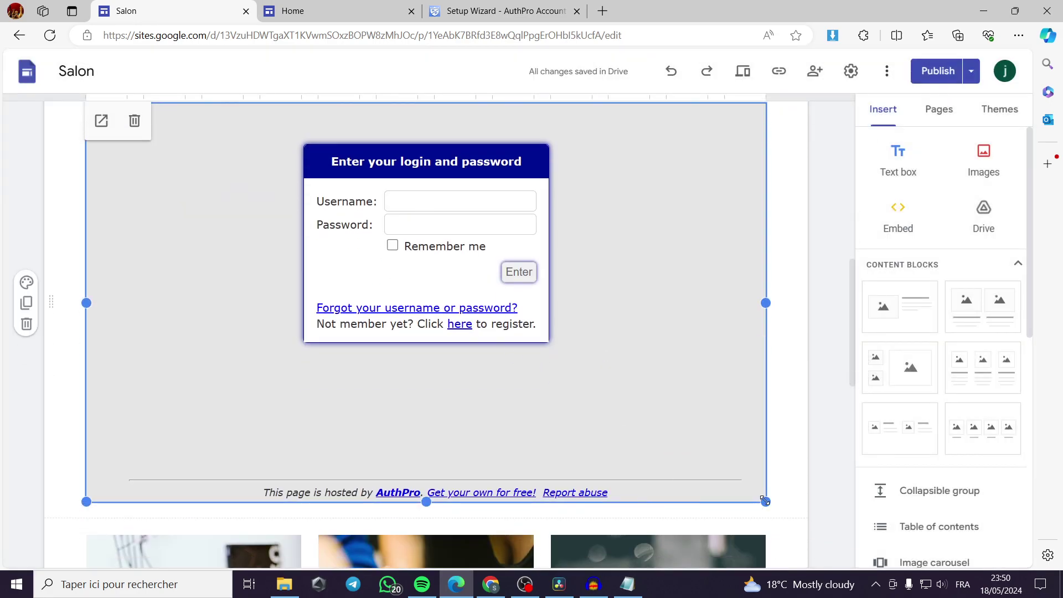
left_click_drag(765, 500, 707, 368)
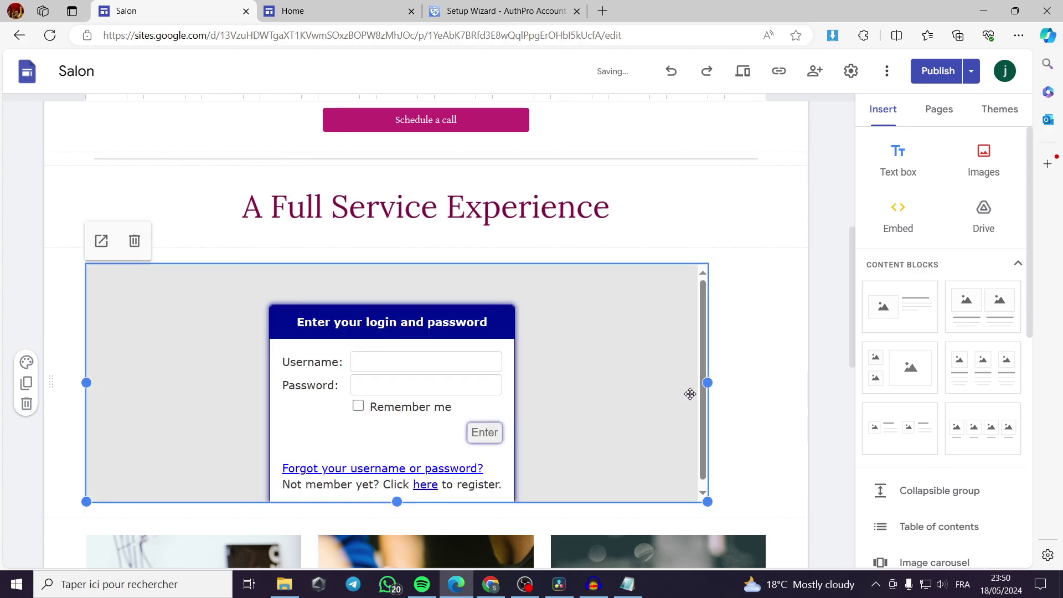
left_click(748, 507)
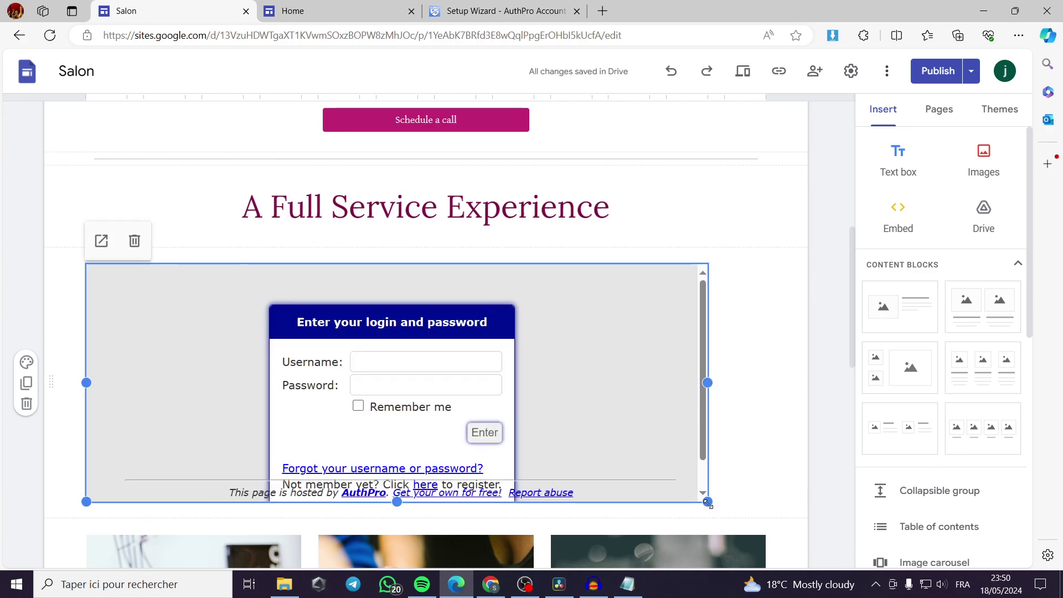
left_click_drag(702, 493, 765, 540)
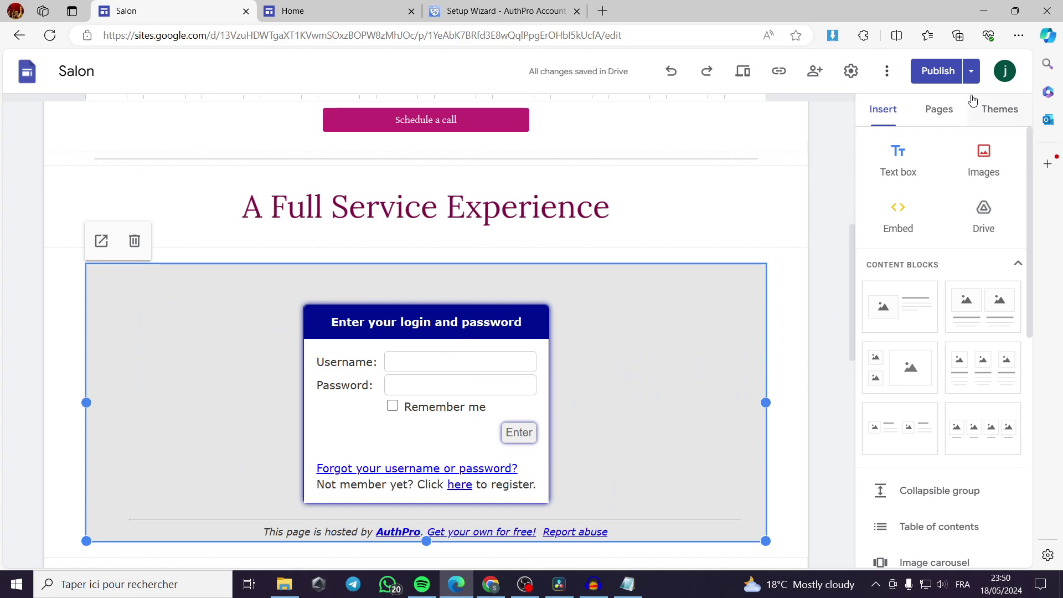
Step: Publish the Salon site and return to the AuthPro wizard
left_click(938, 71)
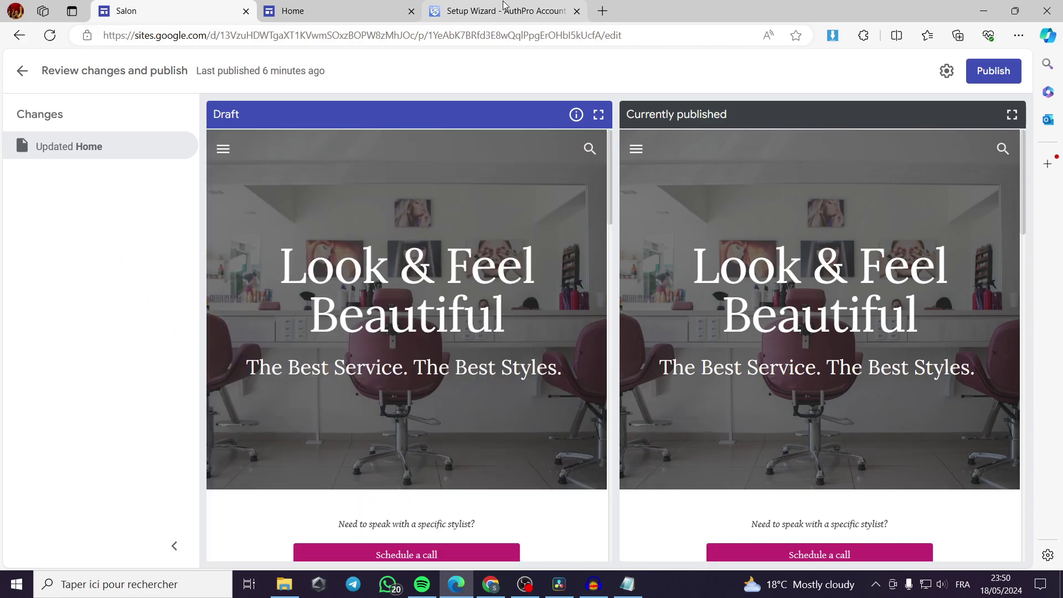
left_click(993, 70)
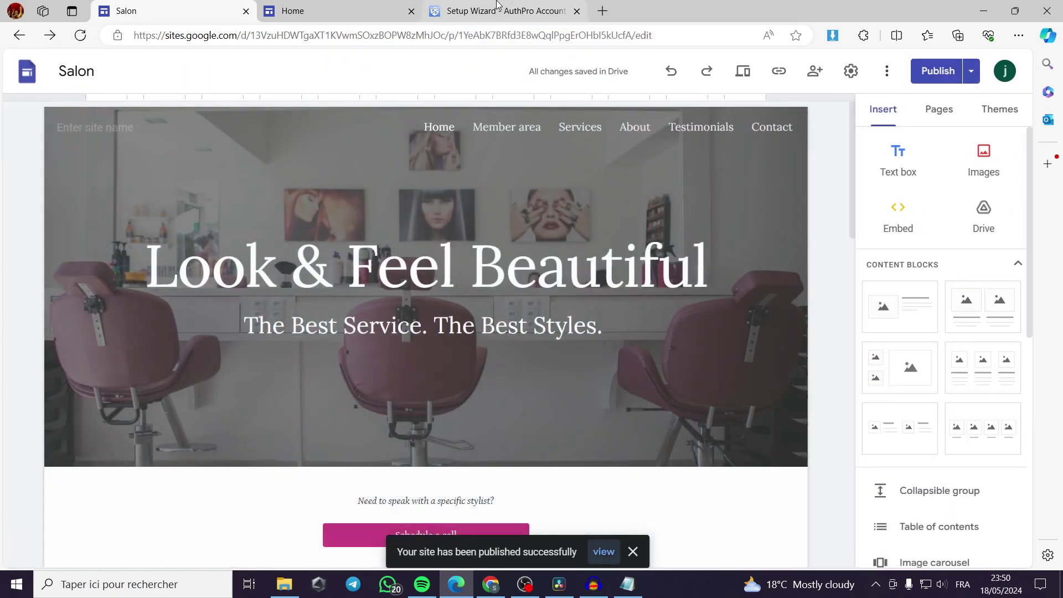
left_click(499, 10)
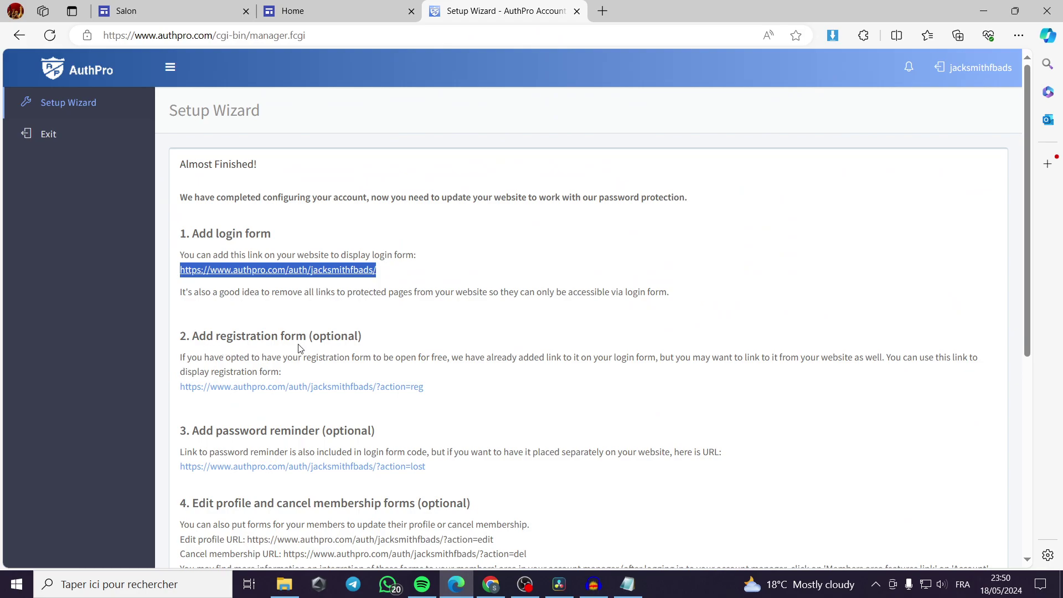
scroll(208, 368, "down", 1)
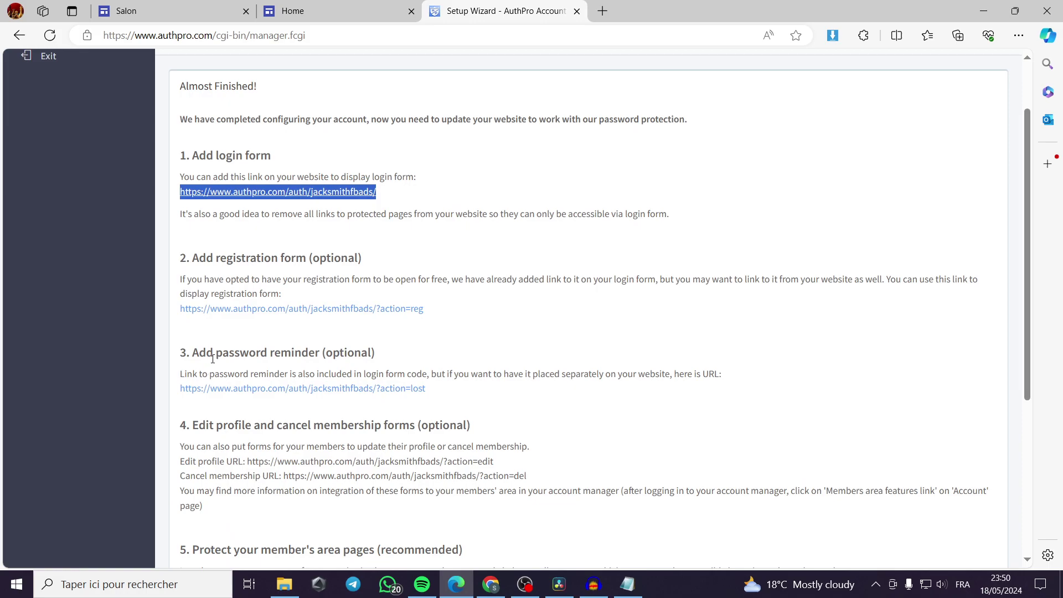
scroll(295, 366, "down", 1)
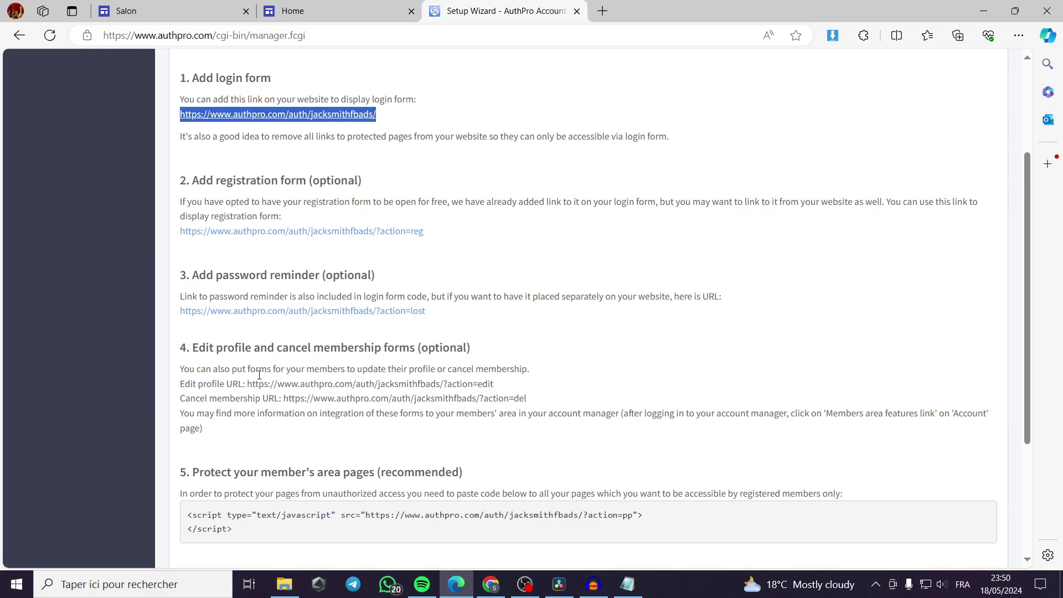
scroll(276, 380, "down", 2)
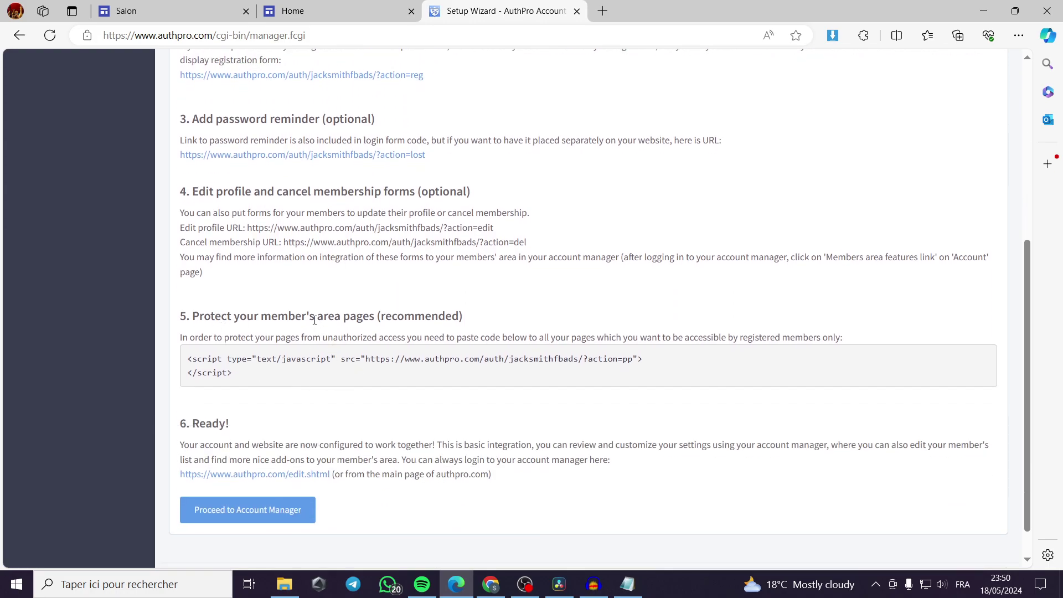
Step: Copy the member-area protection script code from section 5 of the wizard
left_click_drag(249, 375, 181, 361)
right_click(202, 368)
left_click(306, 124)
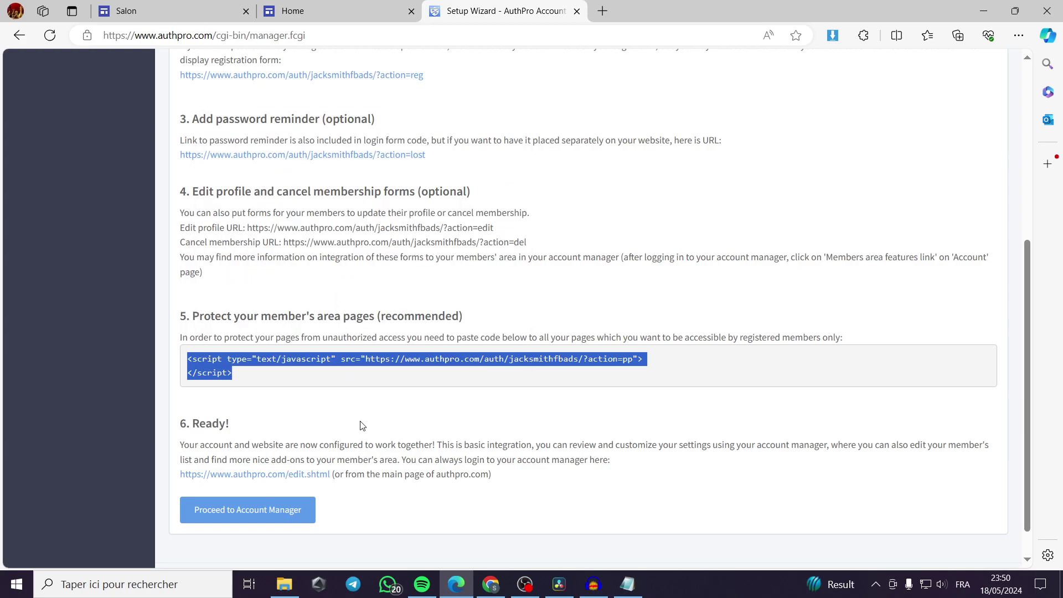
left_click(380, 389)
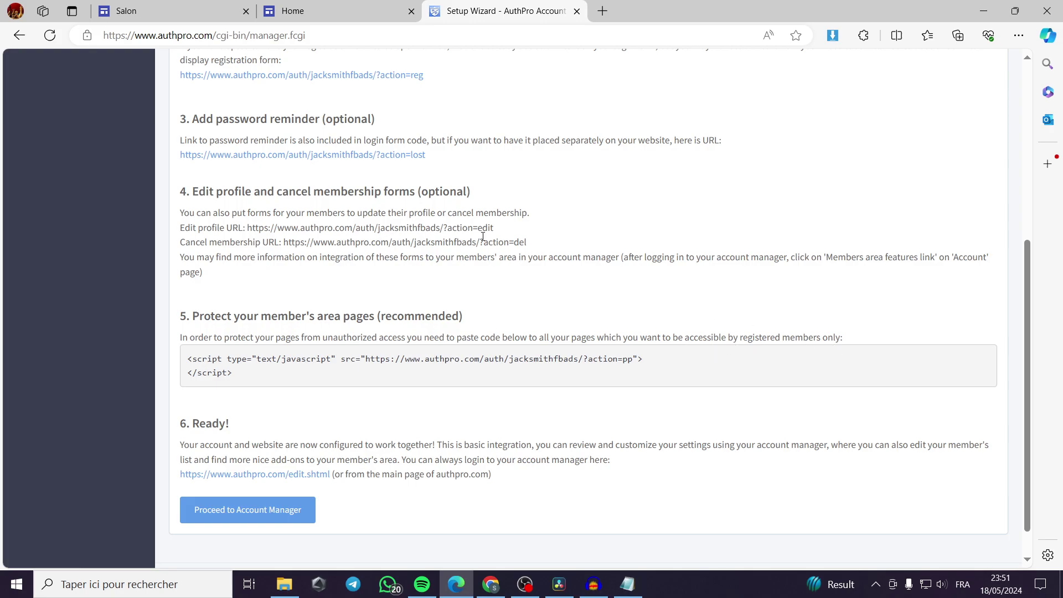
Step: Go to the Salon site editor and open the Member area page
left_click(166, 11)
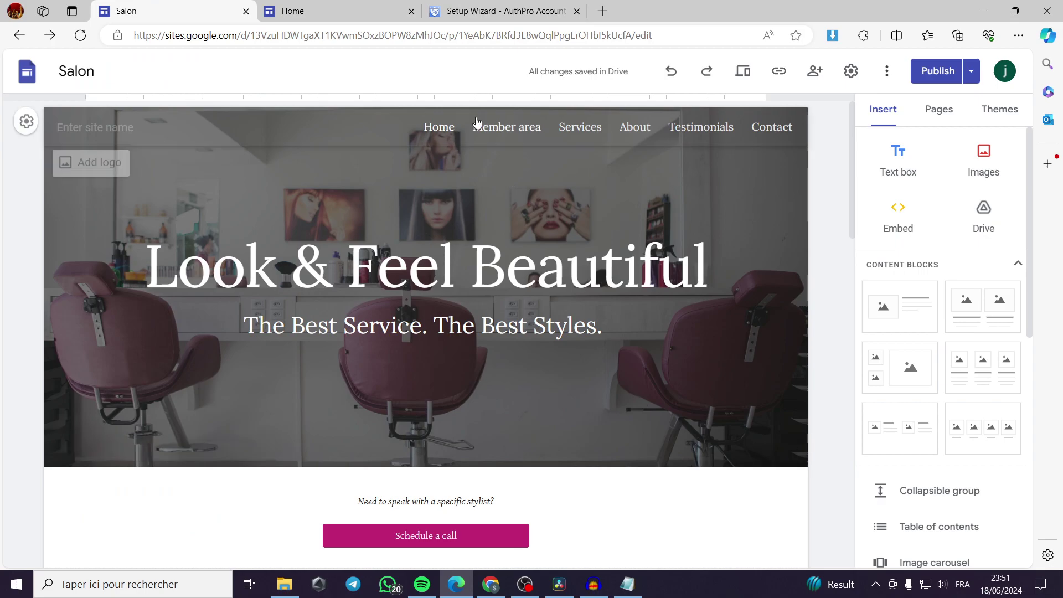
mouse_move(565, 133)
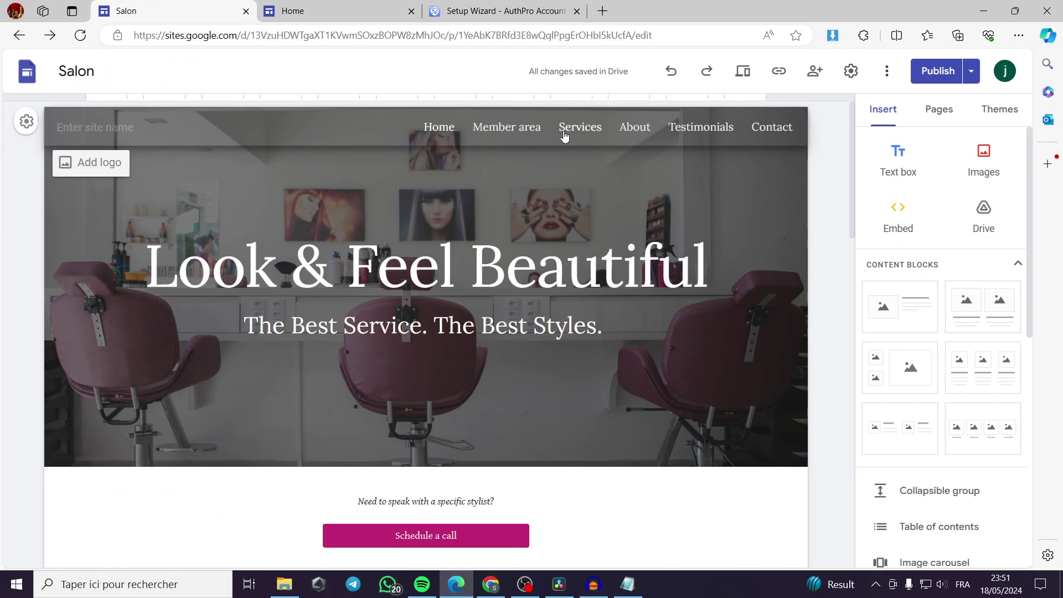
left_click(506, 126)
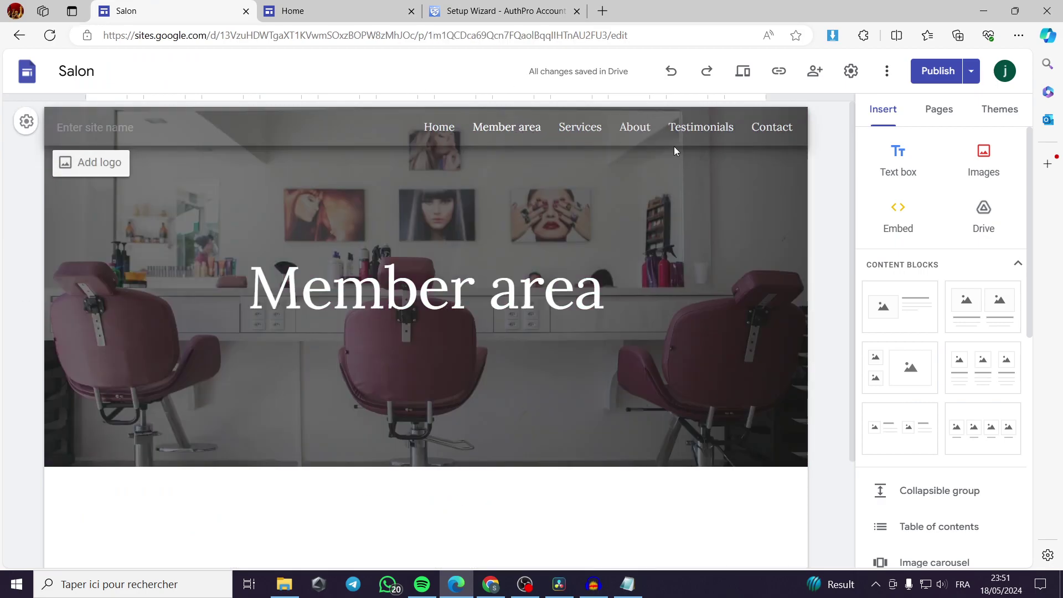
left_click(939, 109)
left_click(918, 204)
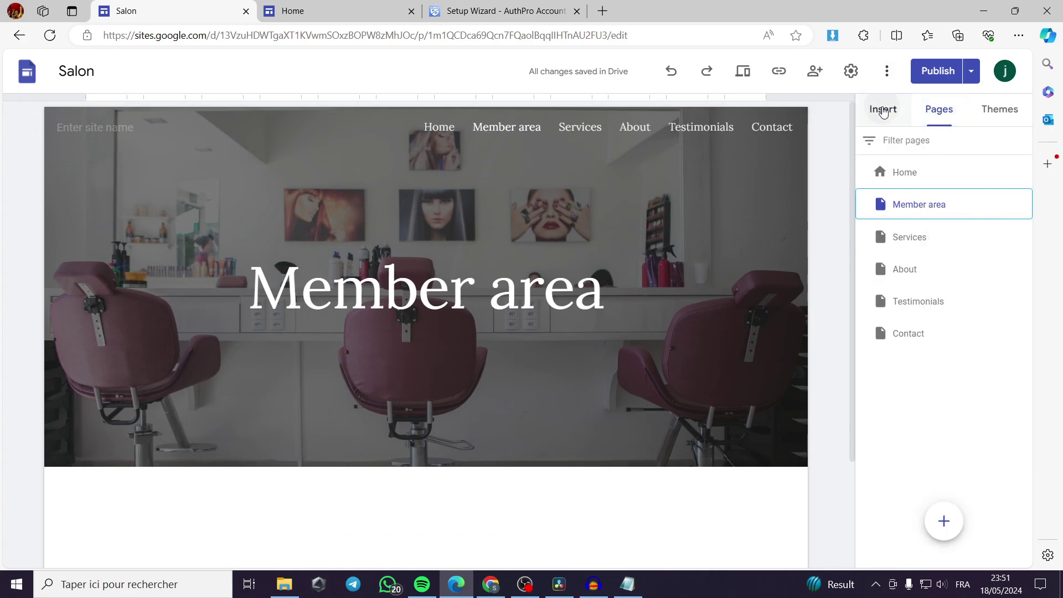
Step: Embed the pasted protection script as HTML on Member area and publish the site
left_click(883, 108)
left_click(896, 209)
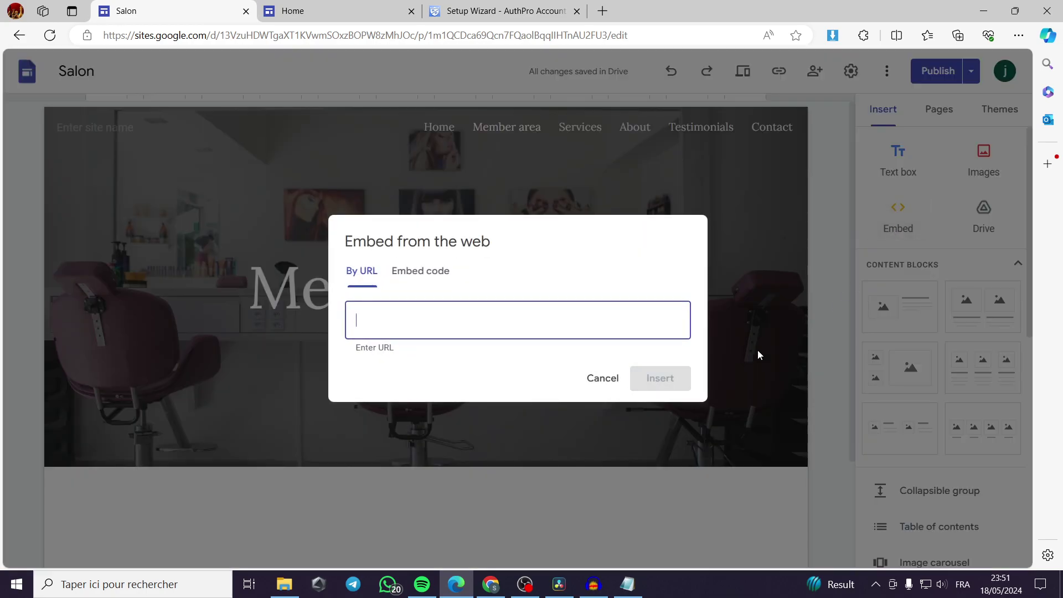
left_click(442, 273)
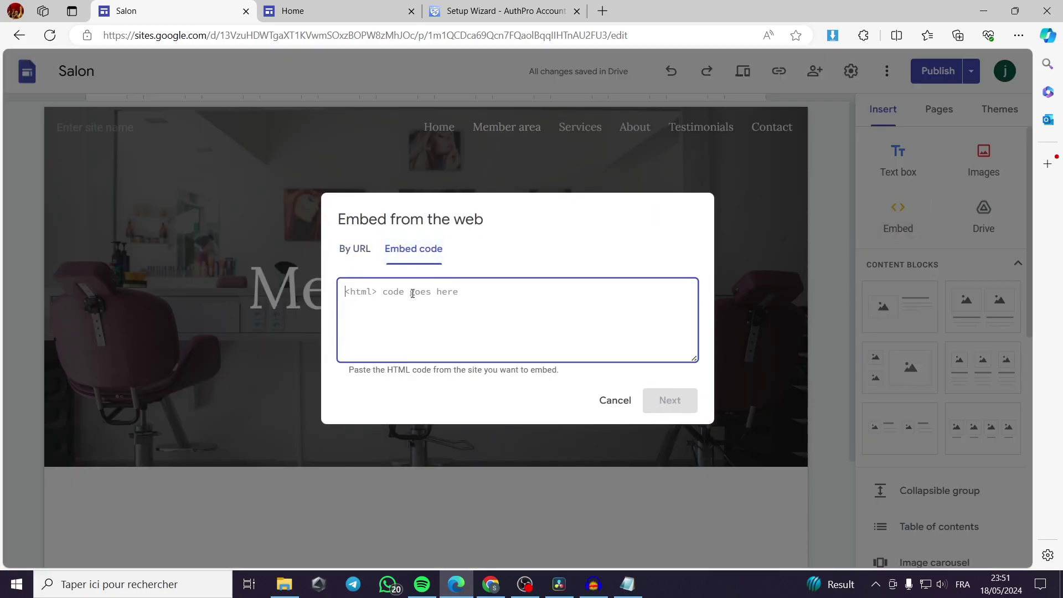
key("ctrl+v")
left_click(669, 399)
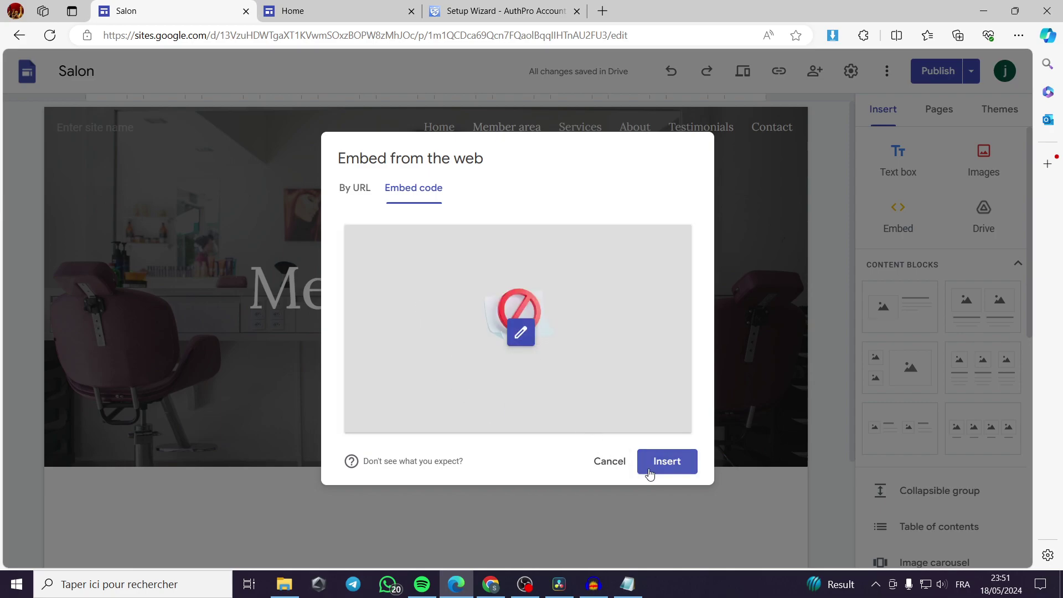
left_click(667, 460)
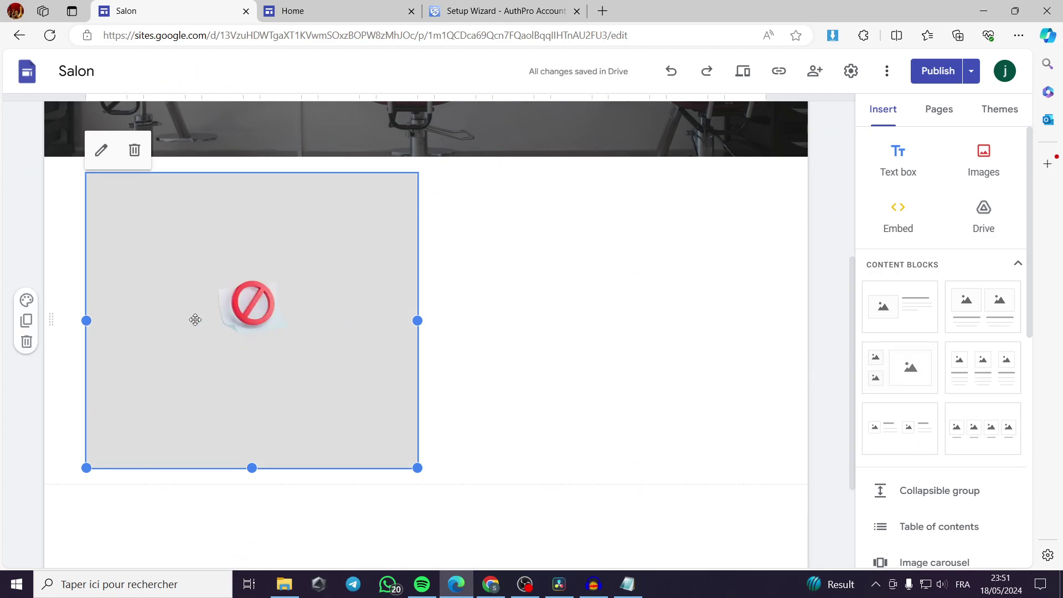
left_click(938, 71)
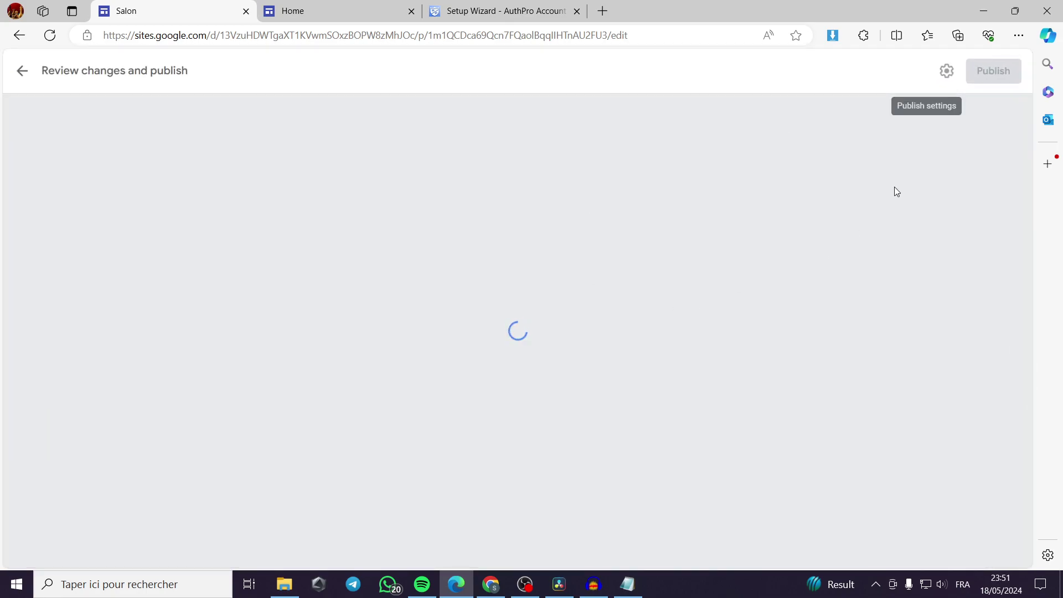
left_click(993, 71)
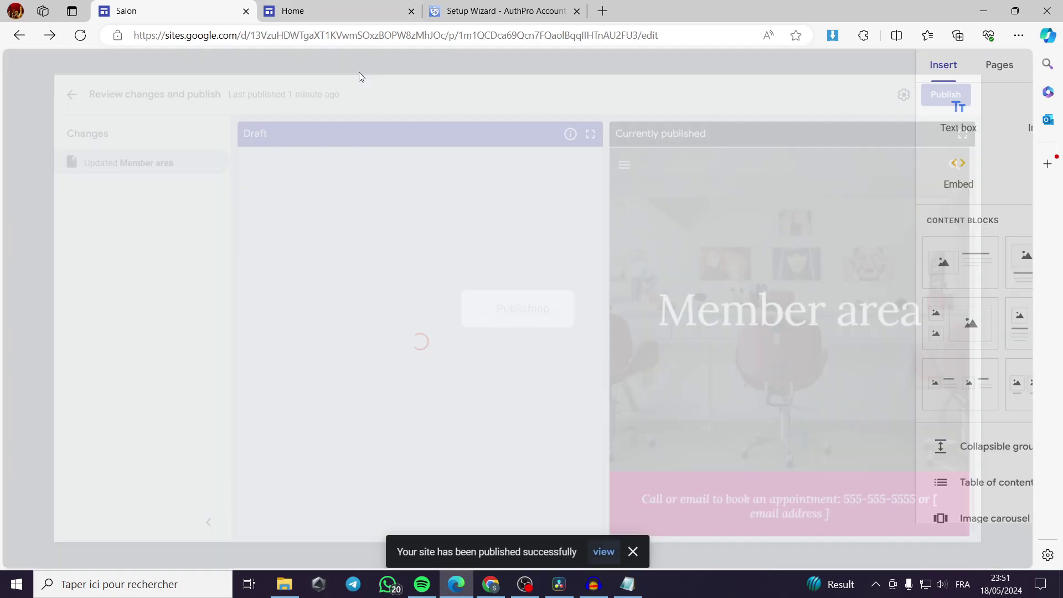
Step: Return to AuthPro and proceed from the wizard to the Account Manager dashboard
left_click(502, 11)
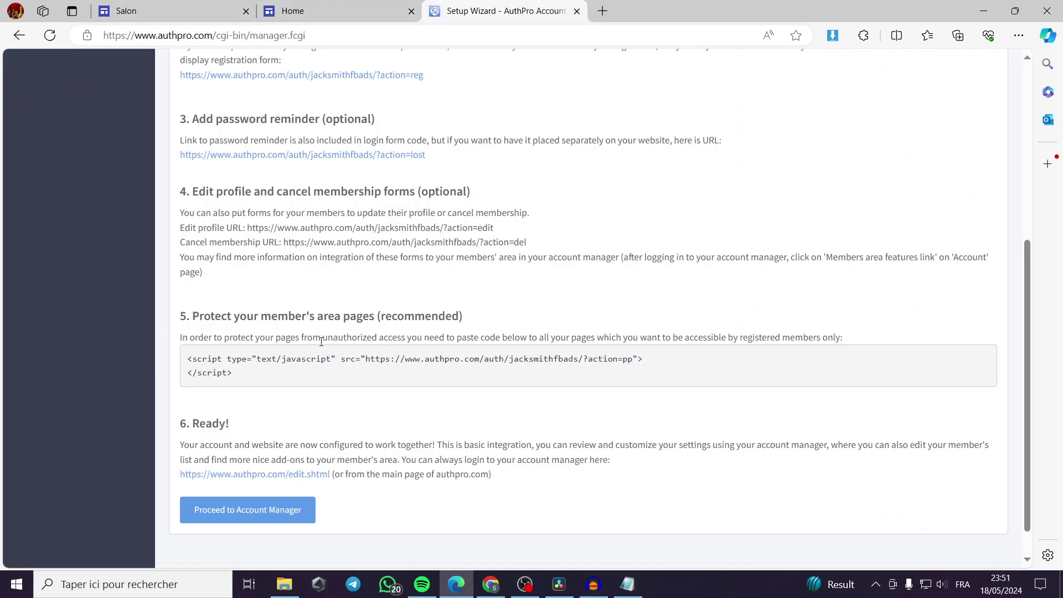
scroll(322, 347, "down", 1)
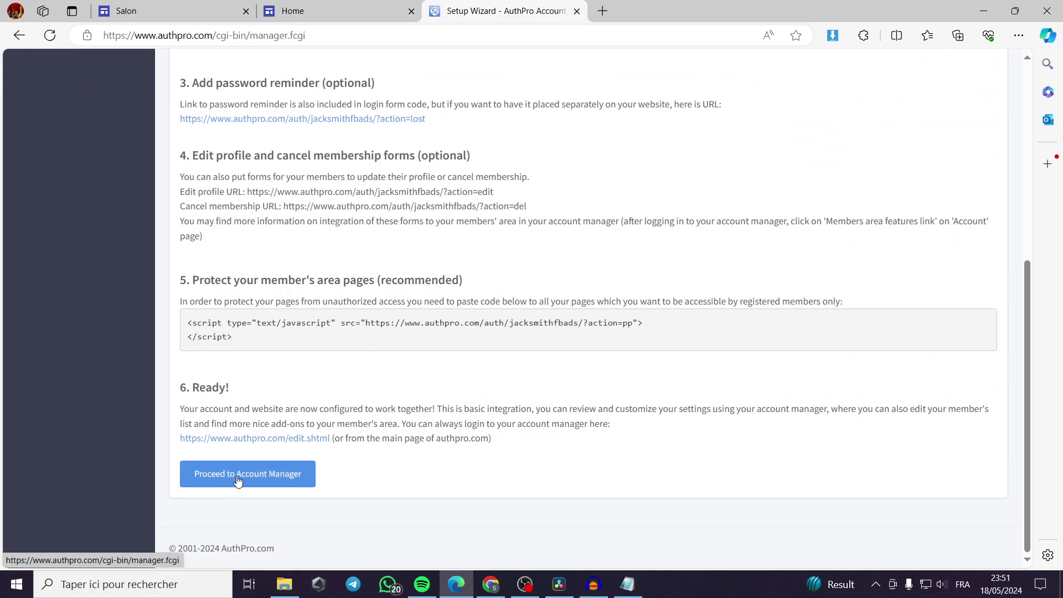
left_click(221, 478)
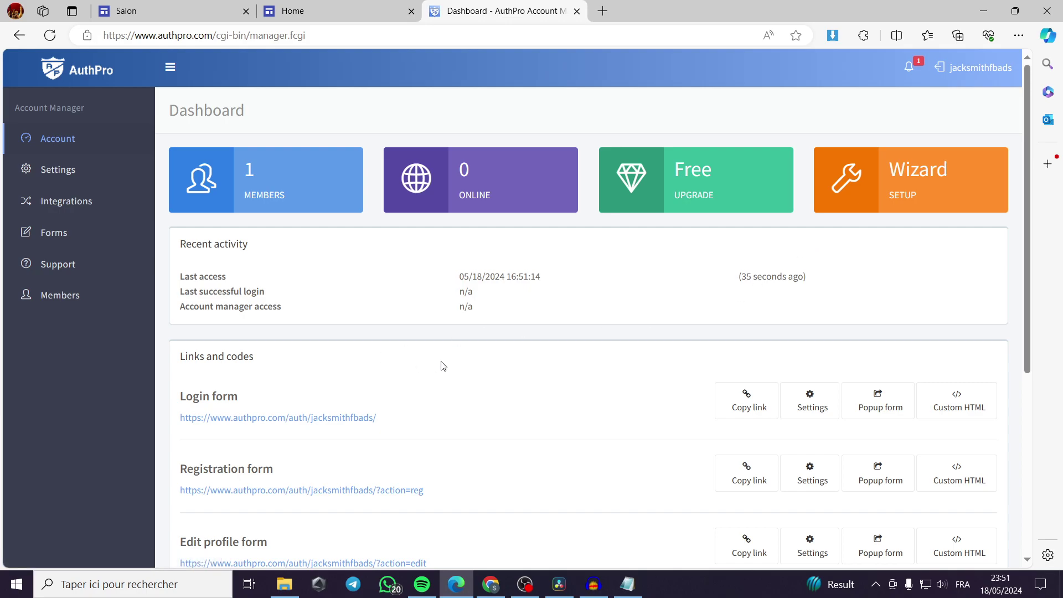
scroll(332, 332, "down", 1)
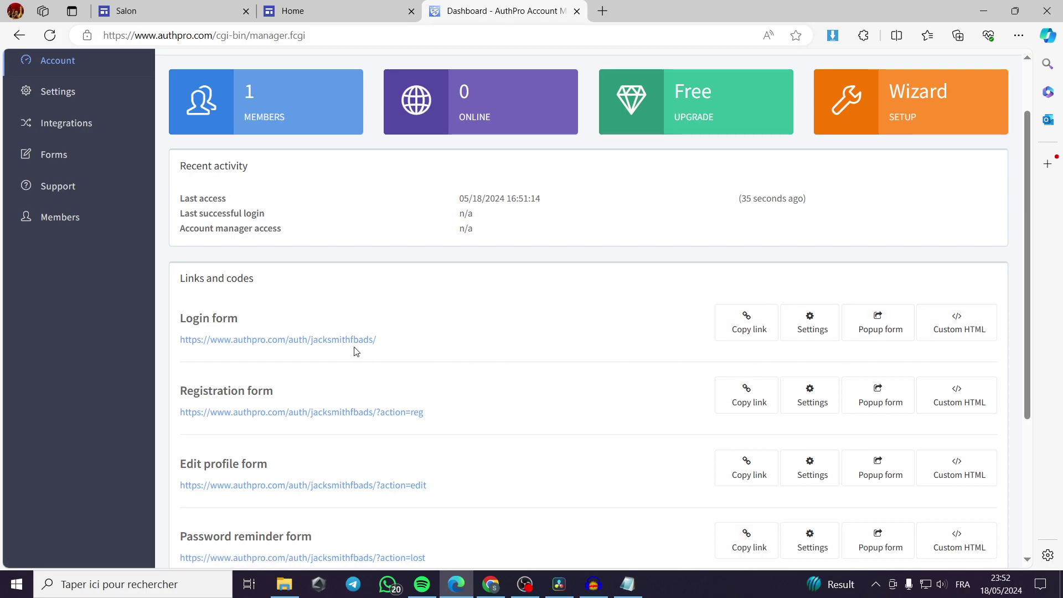
scroll(309, 346, "down", 1)
scroll(266, 304, "down", 1)
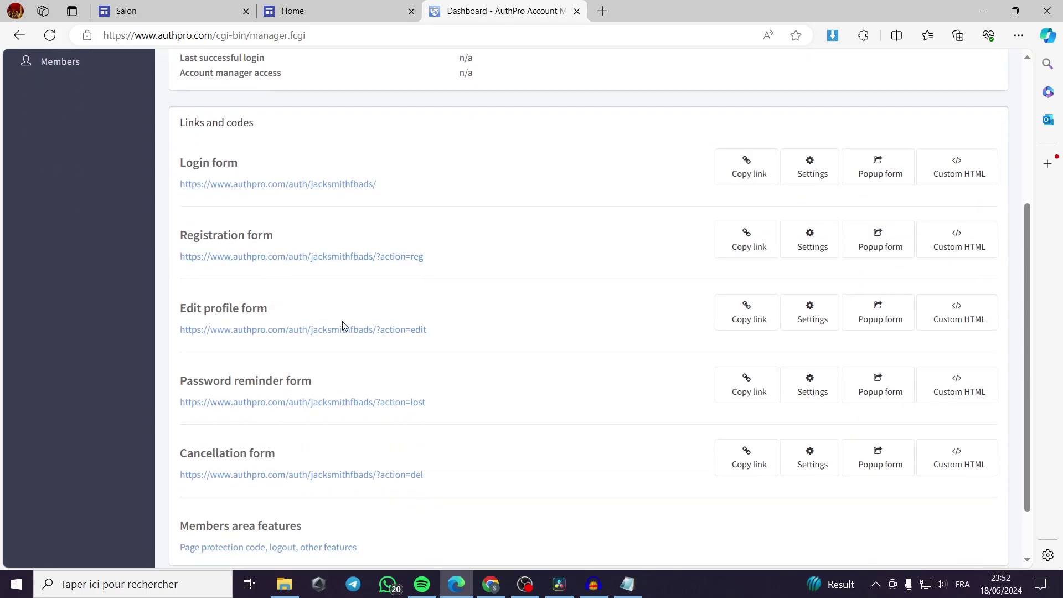
scroll(326, 330, "down", 1)
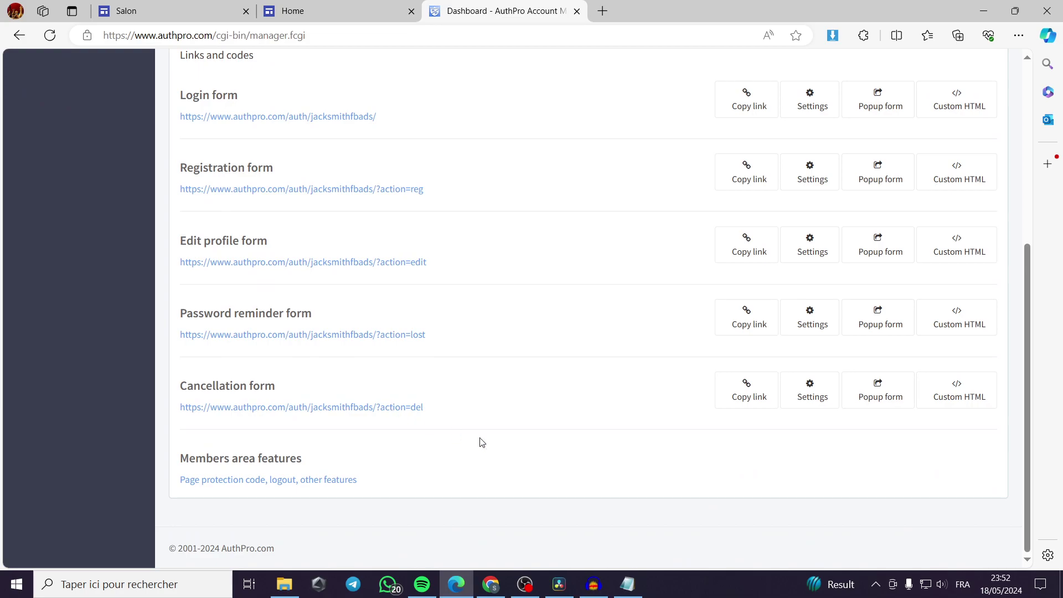
scroll(479, 441, "up", 1)
scroll(531, 416, "up", 5)
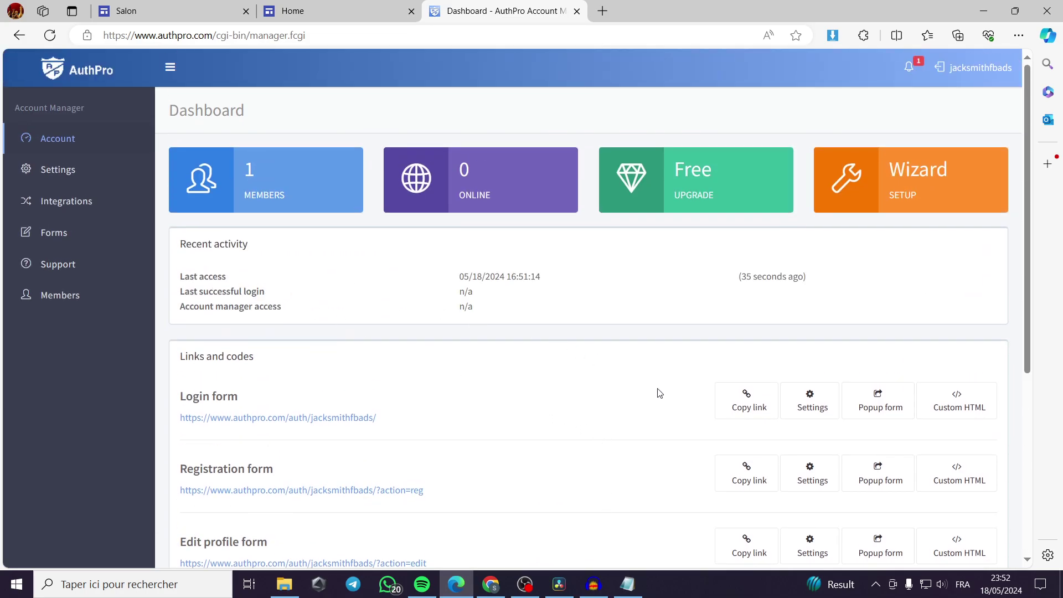